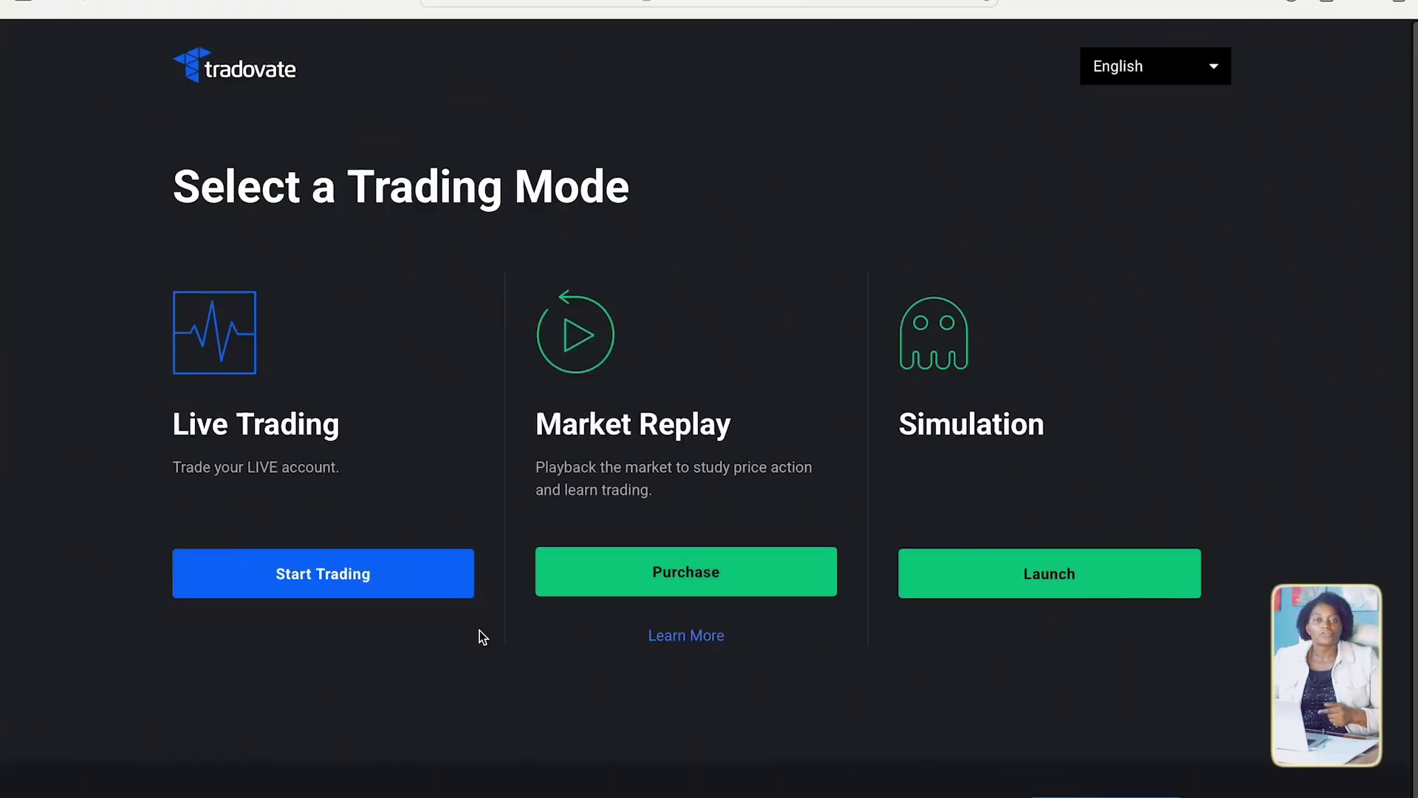
Open the trading workspace and remove the ZNM5 and CLN5 tabs from the DOM module
{"action": "left_click", "coordinate": [317, 583]}
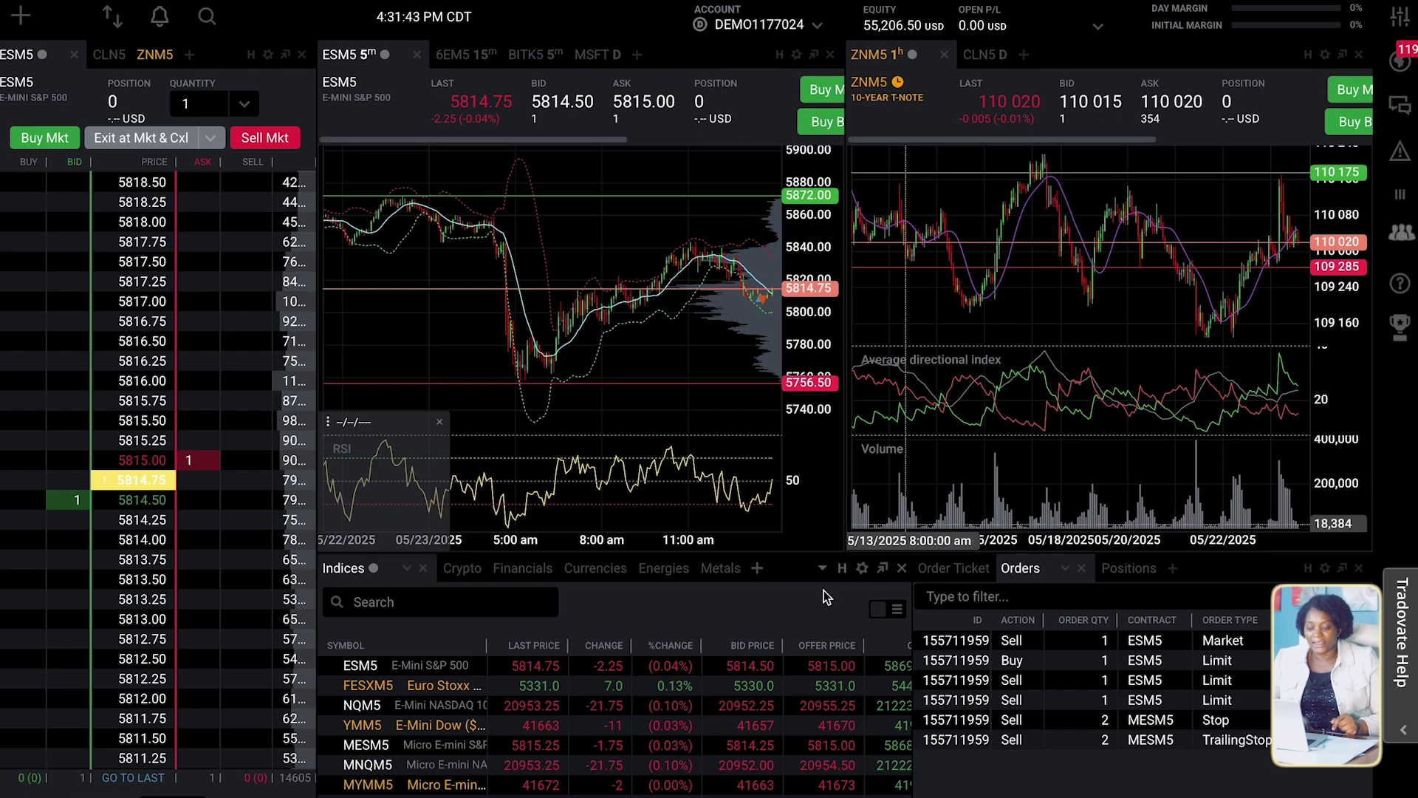
{"action": "left_click", "coordinate": [158, 56]}
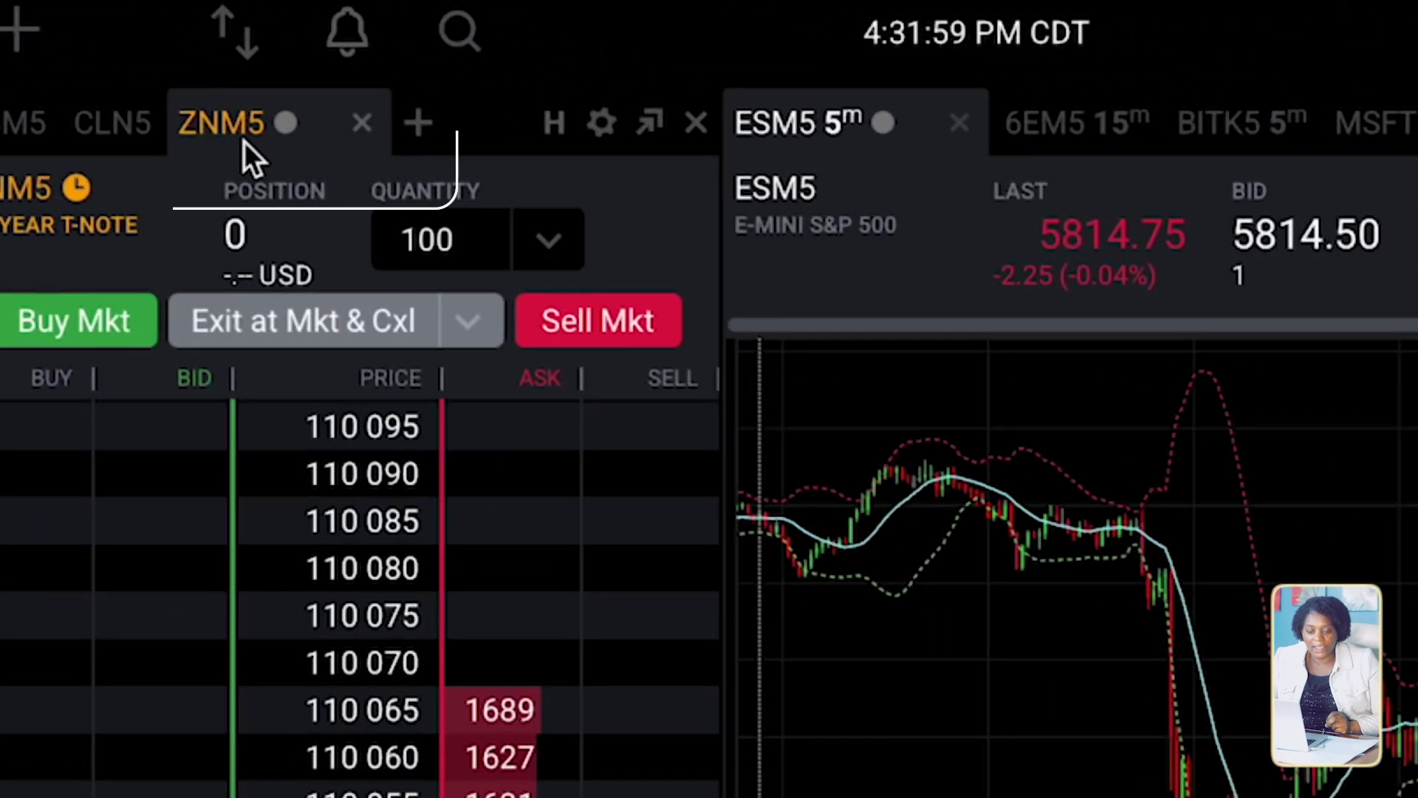
{"action": "left_click", "coordinate": [363, 126]}
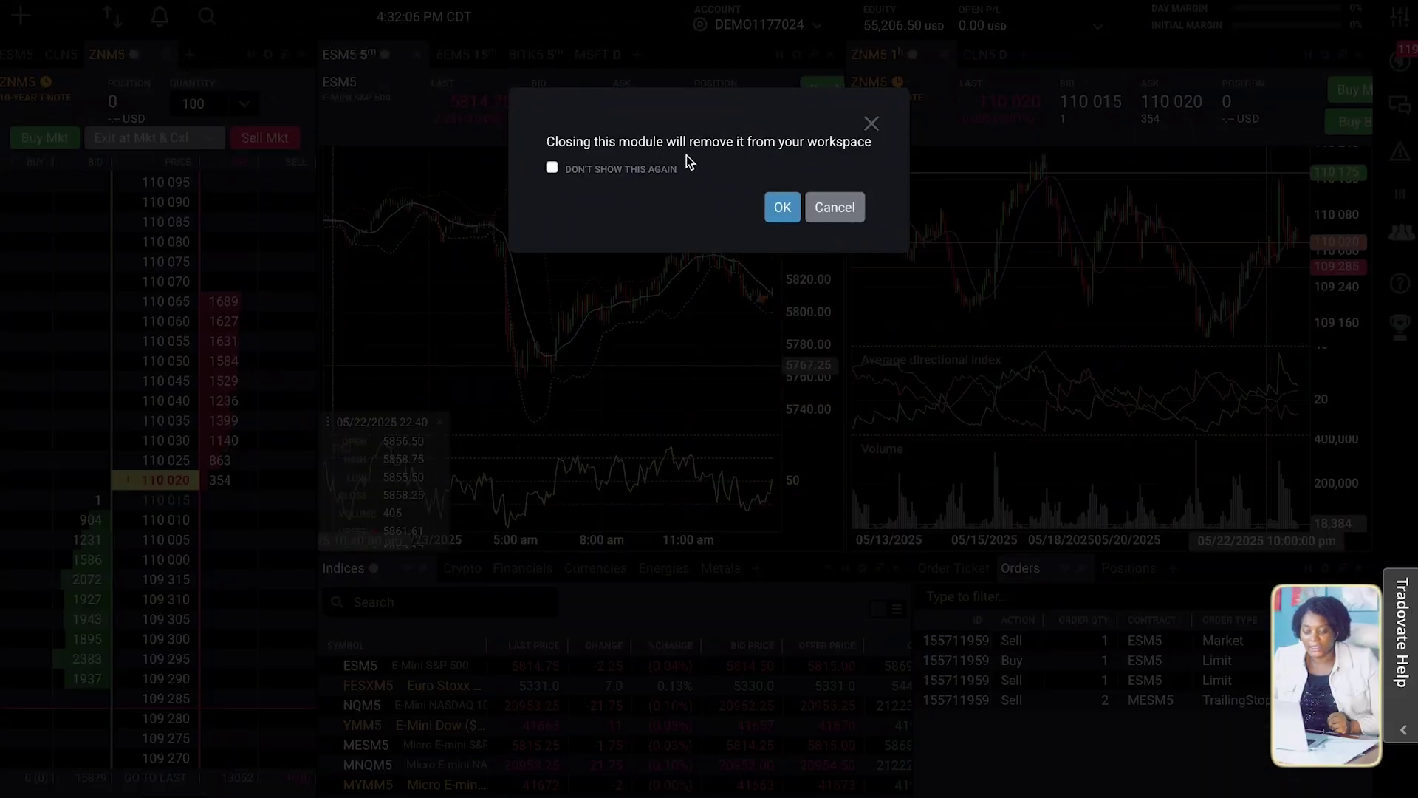
{"action": "left_click", "coordinate": [783, 207]}
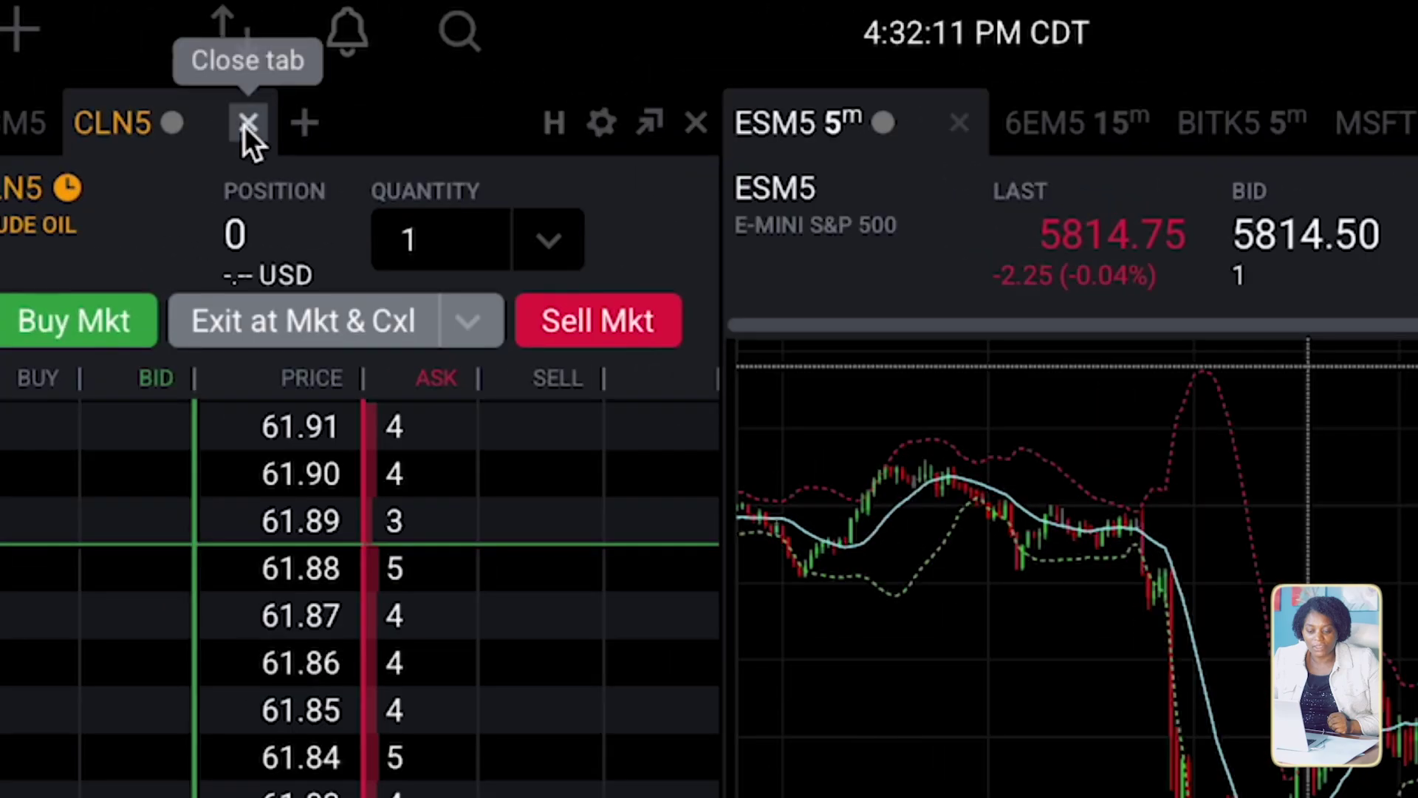
{"action": "left_click", "coordinate": [248, 124]}
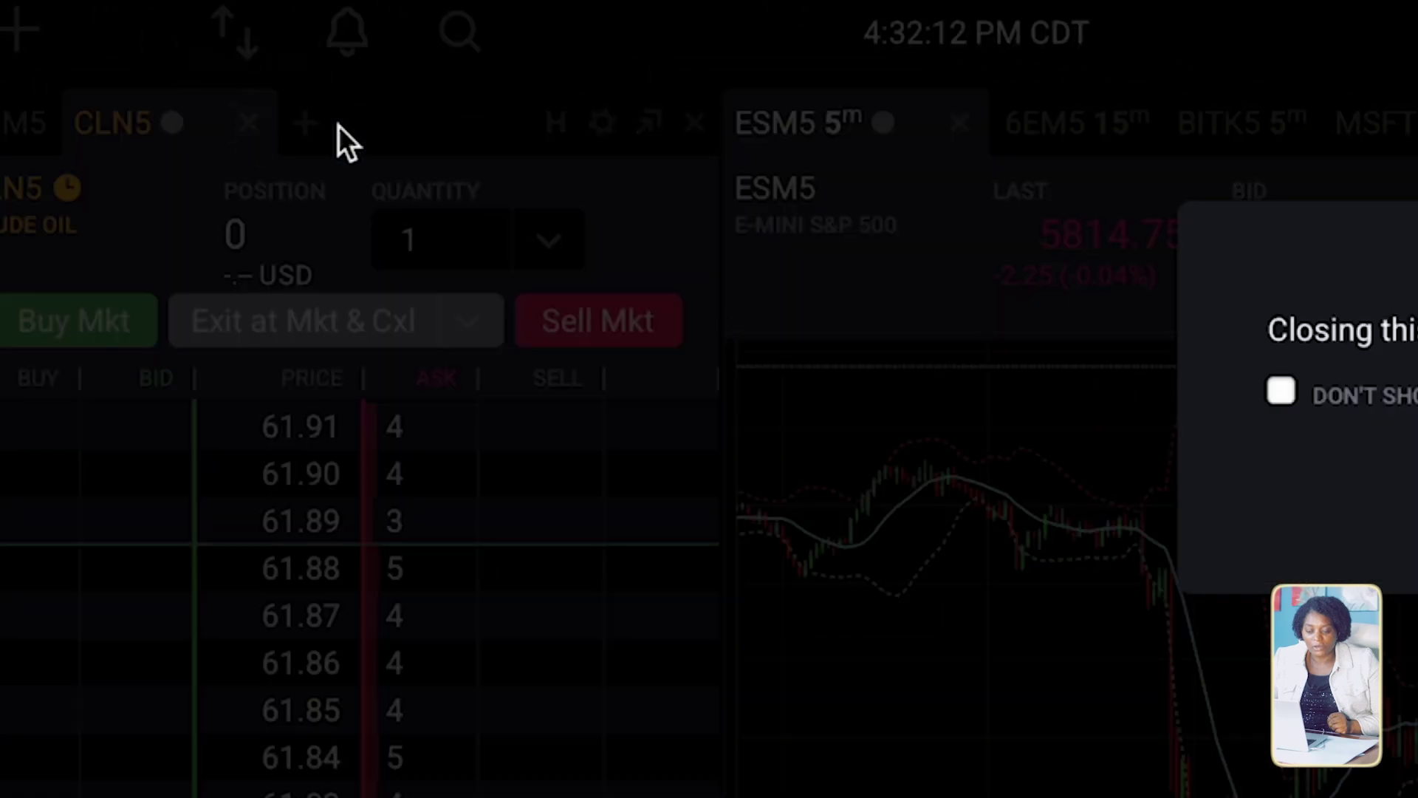
{"action": "left_click", "coordinate": [784, 207]}
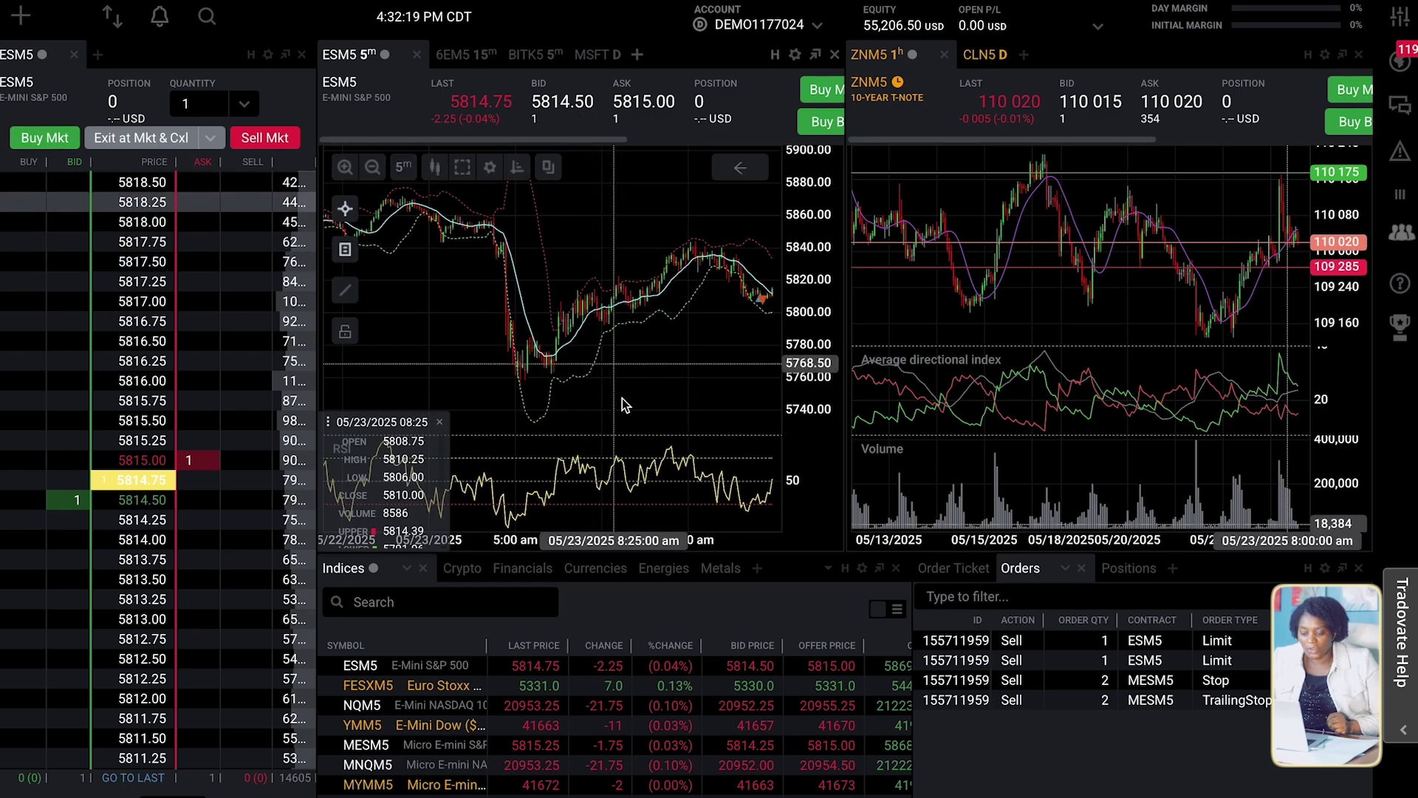
Remove the 6EM5, BITK5 and MSFT chart tabs from the workspace, keeping the ESM5 5-minute chart
{"action": "left_click", "coordinate": [467, 59]}
{"action": "left_click", "coordinate": [490, 57]}
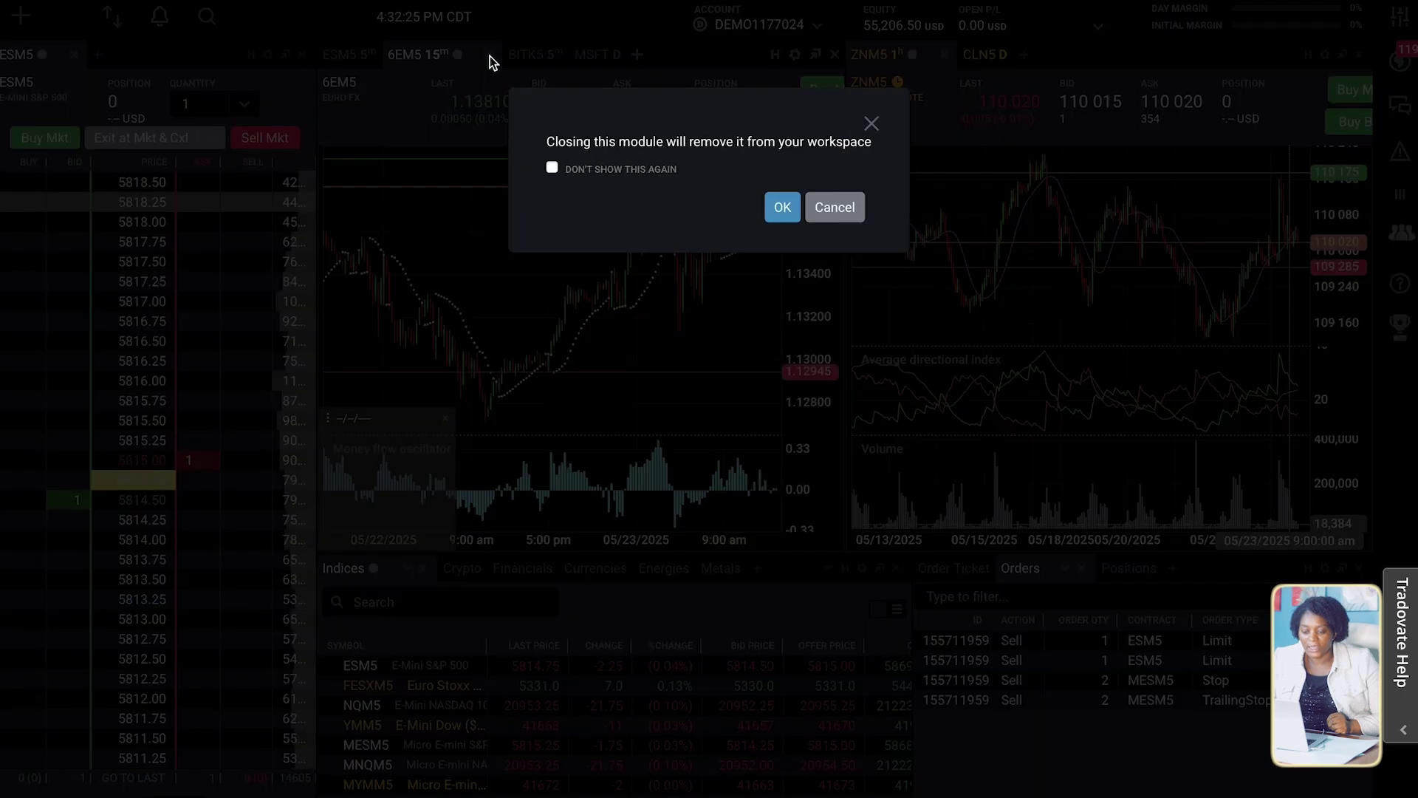
{"action": "left_click", "coordinate": [782, 207]}
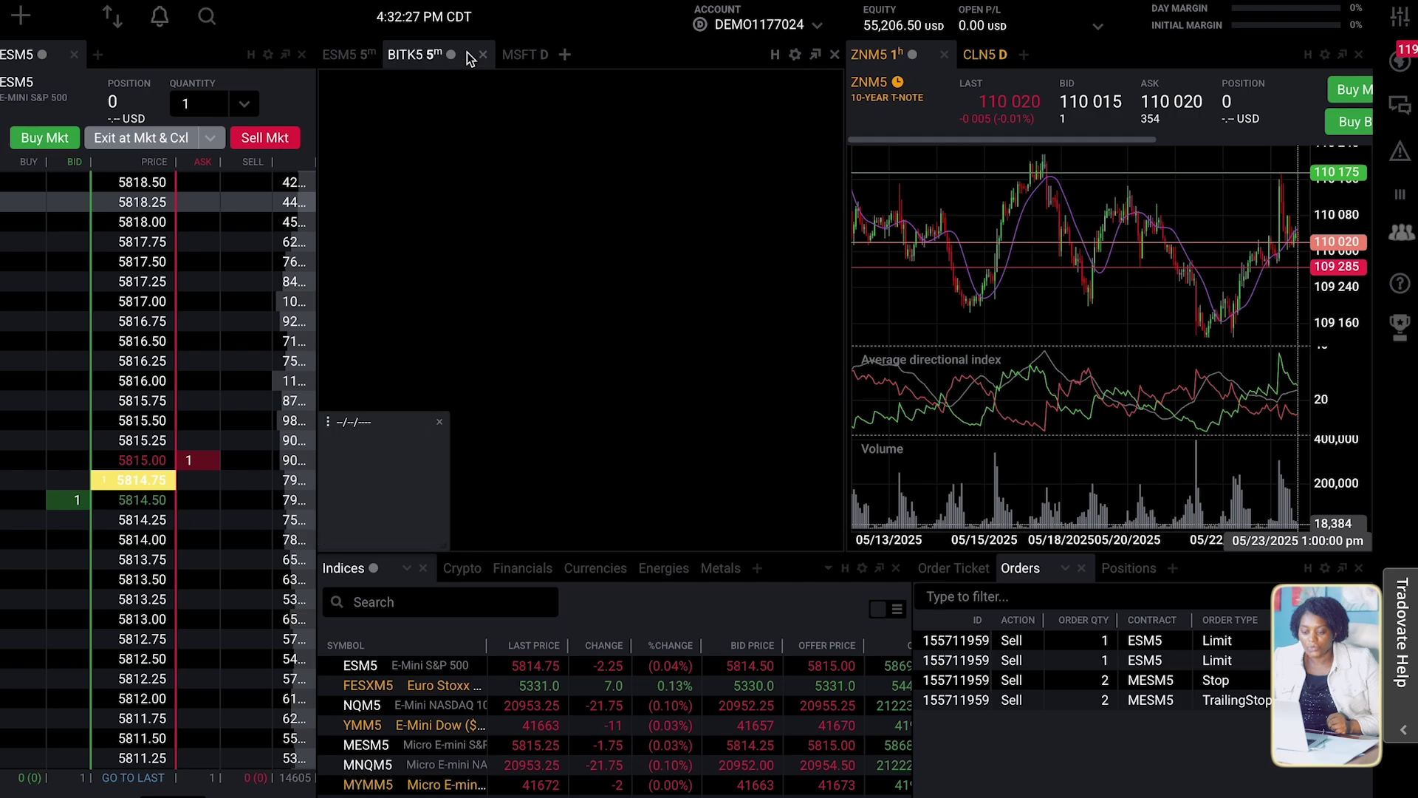
{"action": "left_click", "coordinate": [483, 56]}
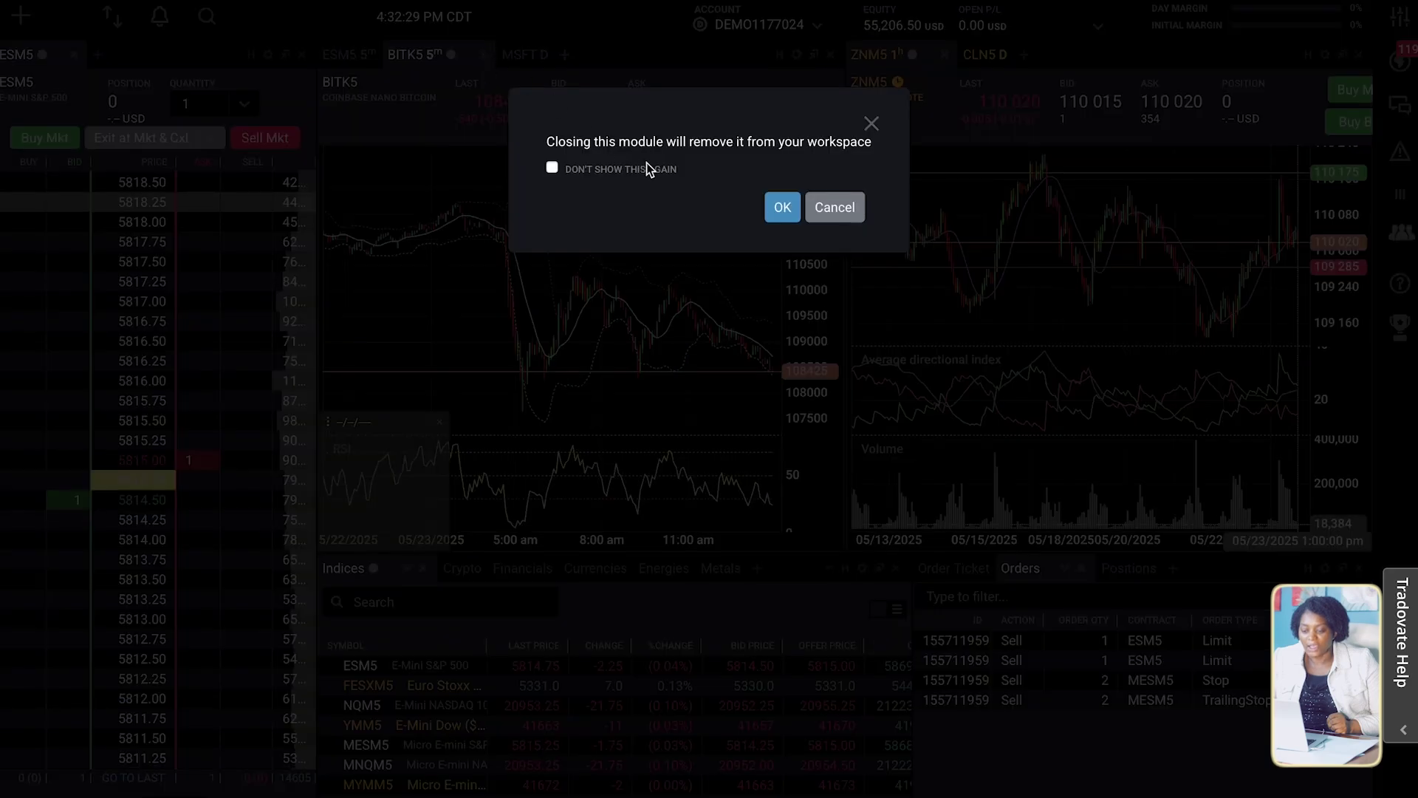
{"action": "left_click", "coordinate": [782, 206]}
{"action": "left_click", "coordinate": [471, 59]}
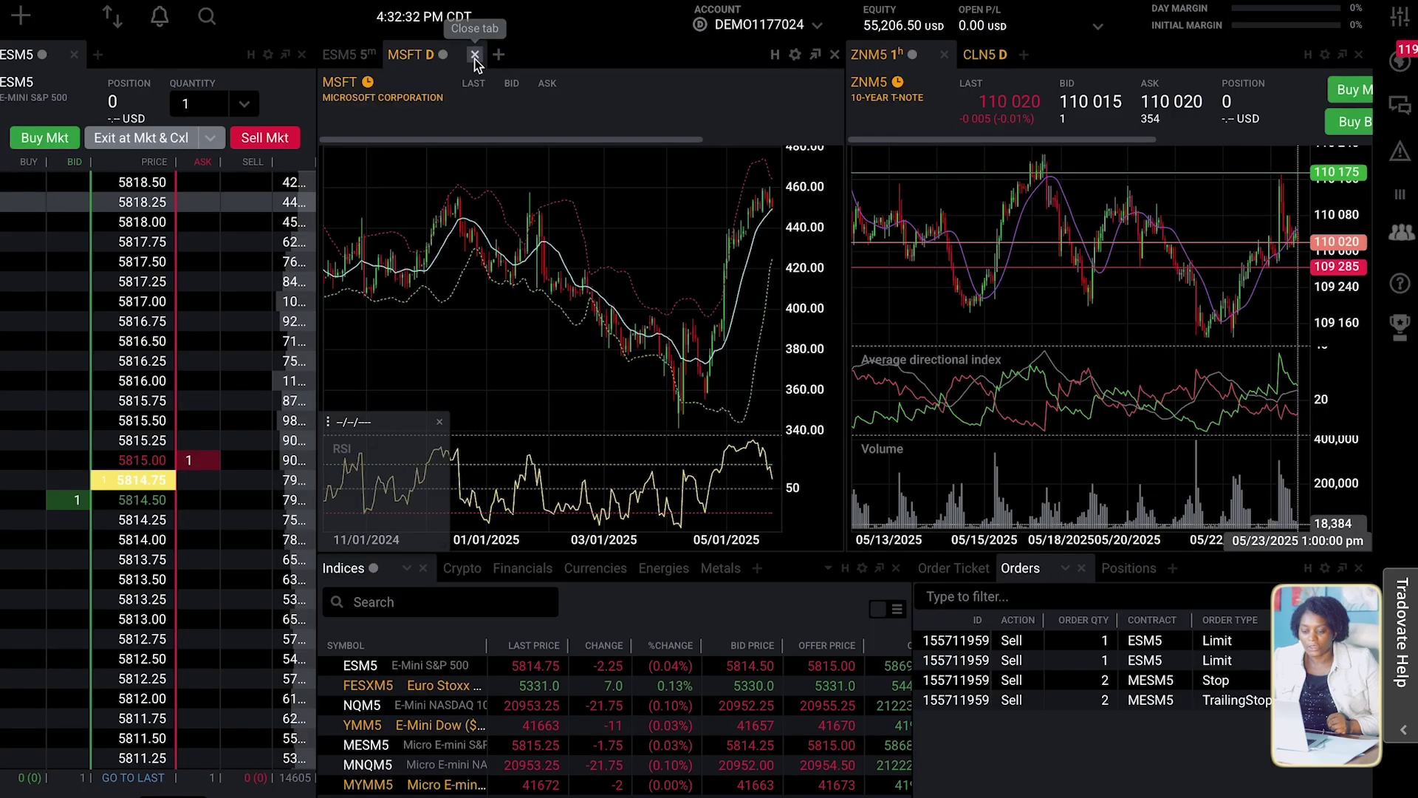
{"action": "left_click", "coordinate": [474, 57]}
{"action": "left_click", "coordinate": [782, 207]}
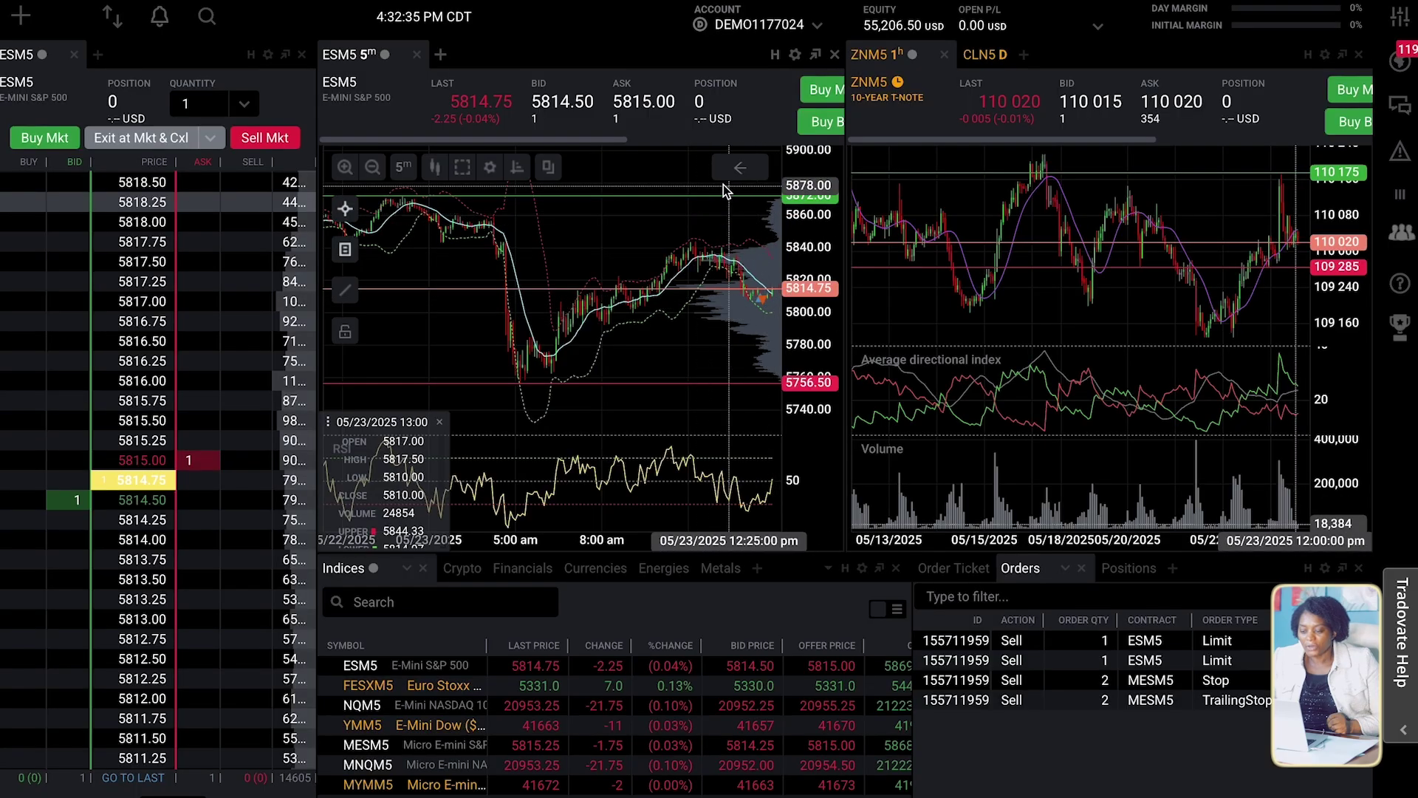
Remove the CLN5 daily and ZNM5 1-hour charts from the second chart module
{"action": "left_click", "coordinate": [992, 53]}
{"action": "left_click", "coordinate": [999, 55]}
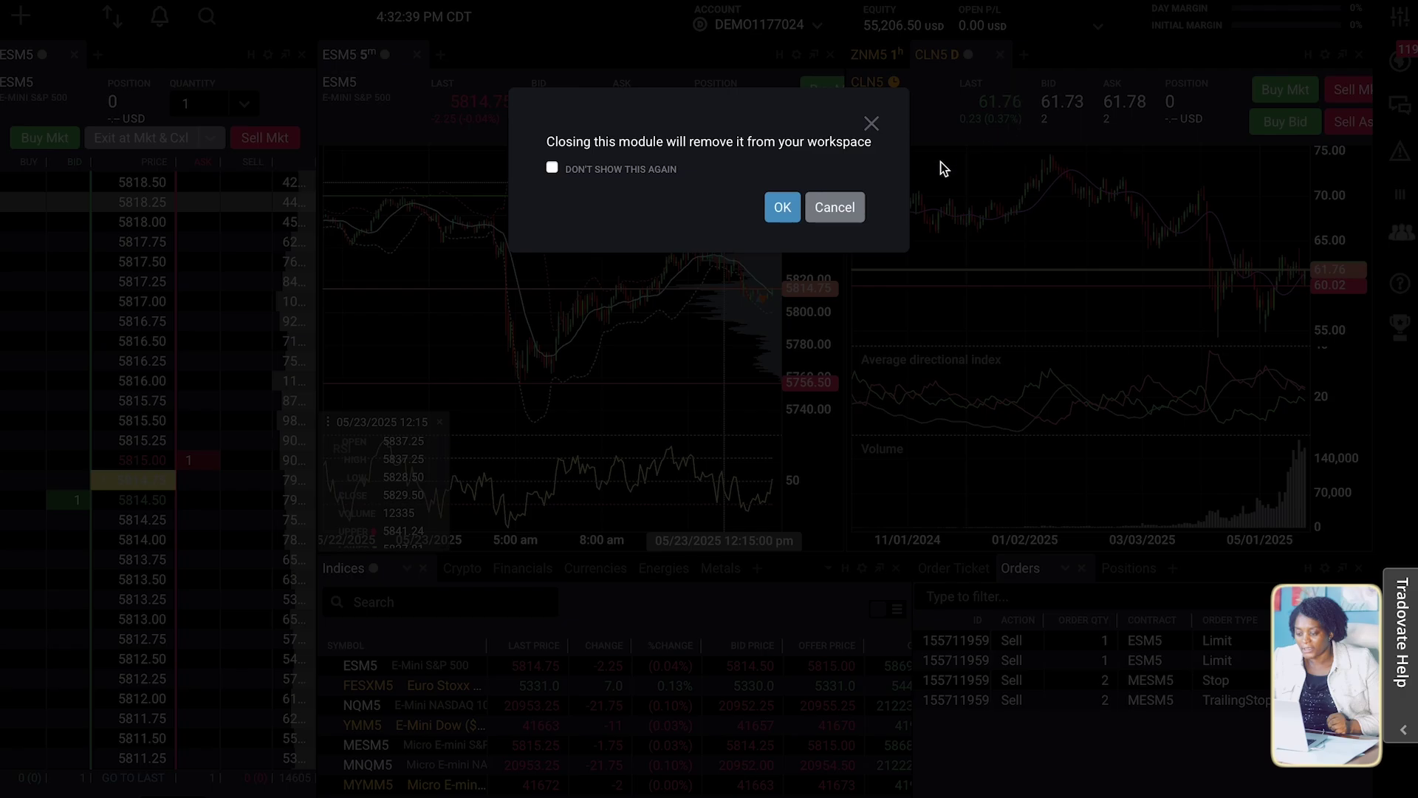
{"action": "left_click", "coordinate": [781, 206]}
{"action": "left_click", "coordinate": [876, 55]}
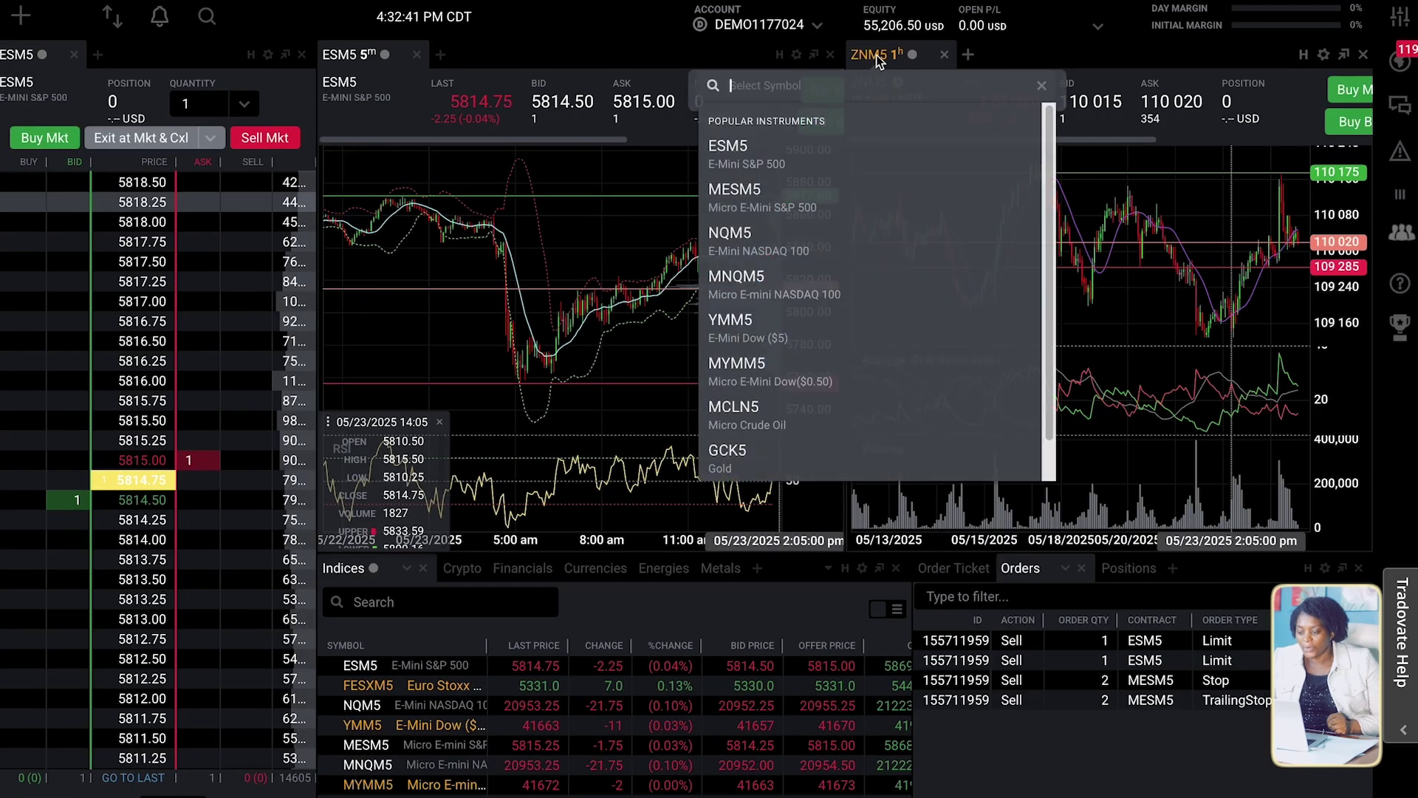
{"action": "left_click", "coordinate": [943, 54]}
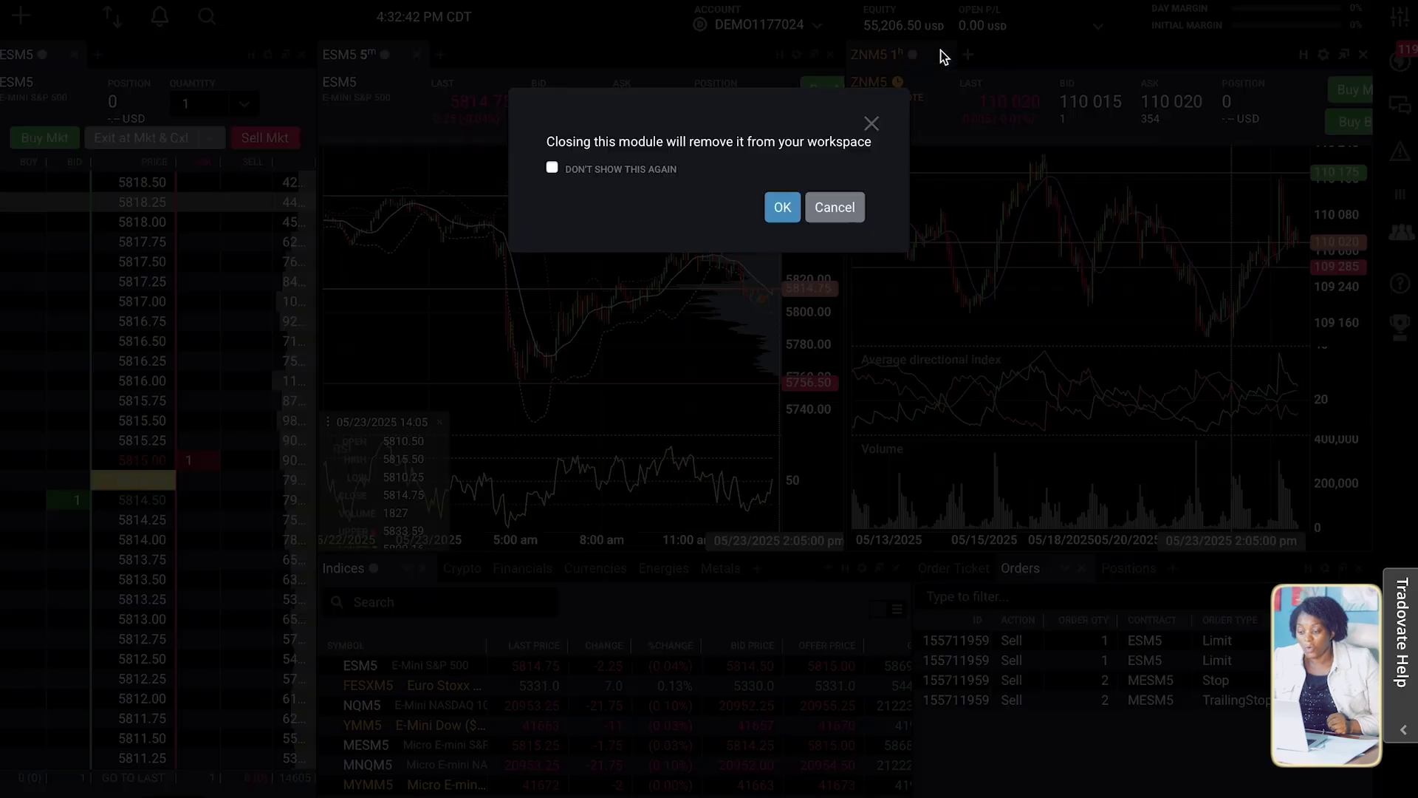
{"action": "left_click", "coordinate": [781, 207]}
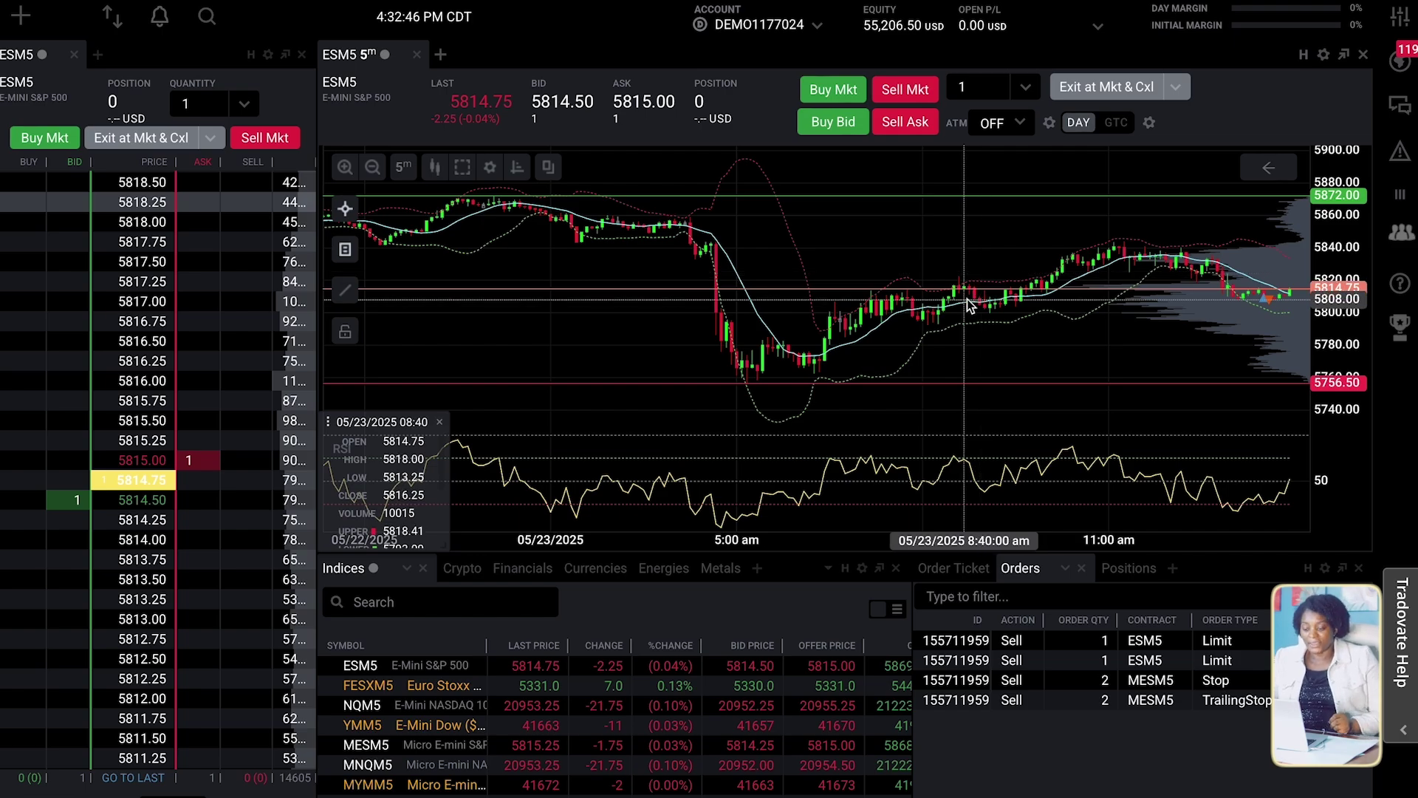
Remove the whole quote-list module containing Indices, Crypto, Financials, Currencies, Energies and Metals from the workspace
{"action": "scroll", "coordinate": [1014, 335], "scroll_direction": "down", "scroll_amount": 3}
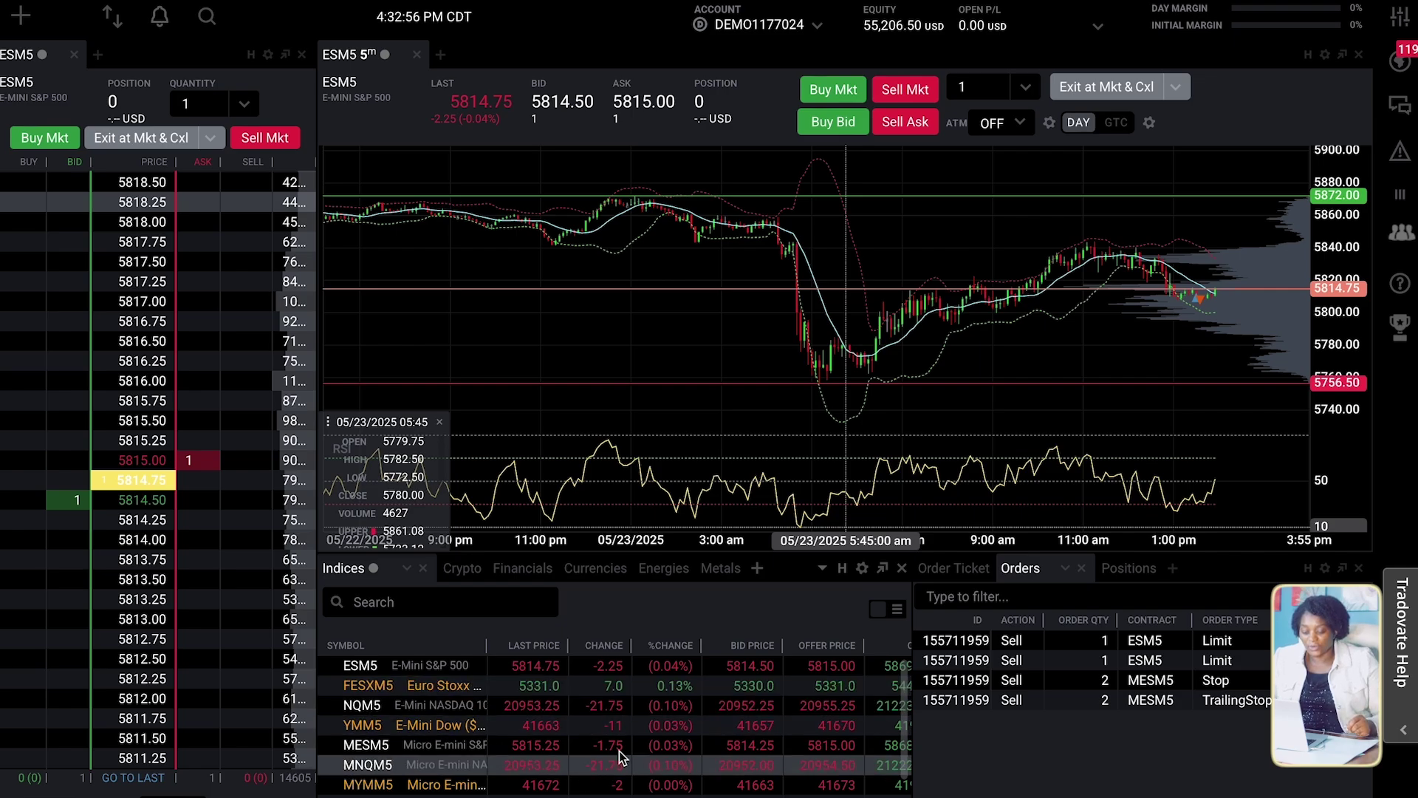
{"action": "left_click", "coordinate": [901, 568]}
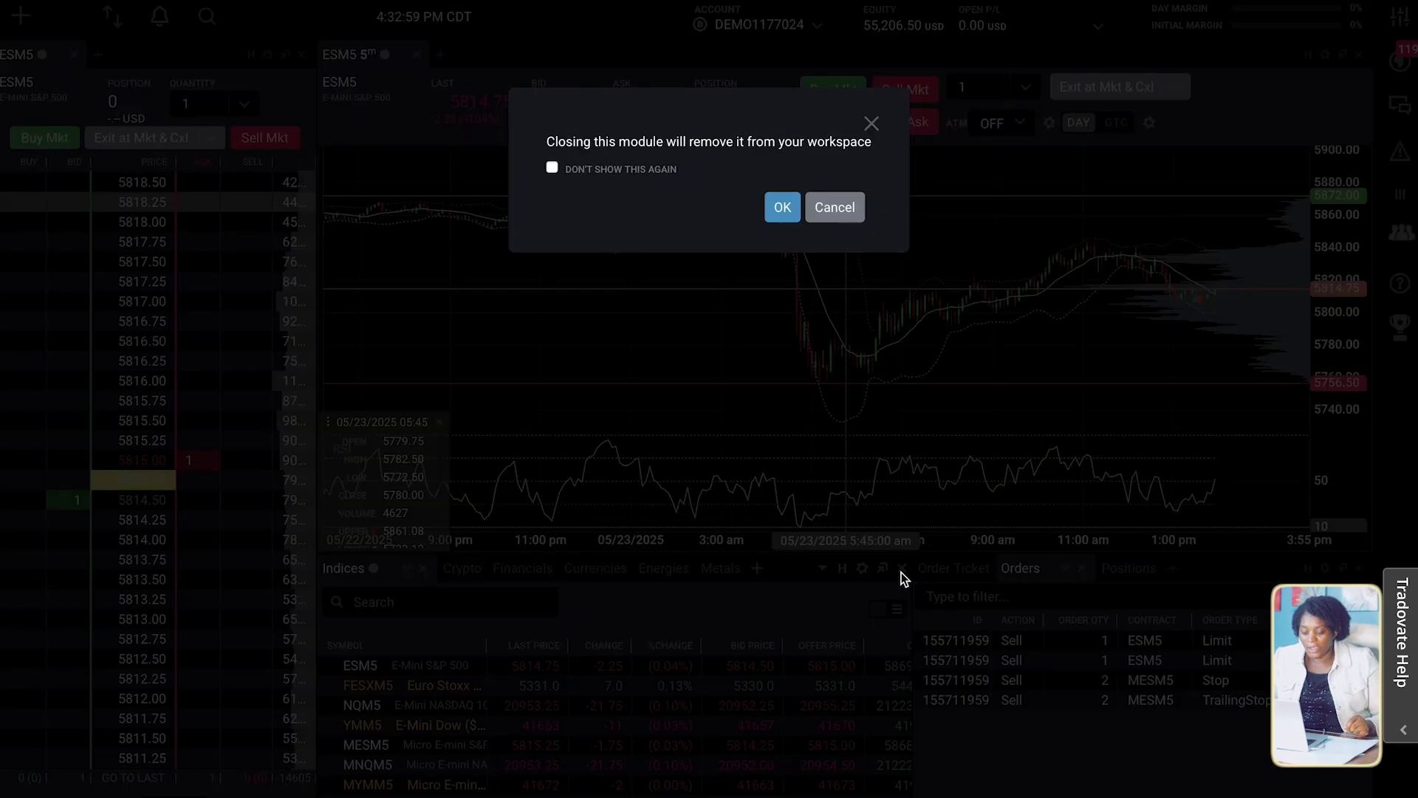
{"action": "left_click", "coordinate": [781, 207]}
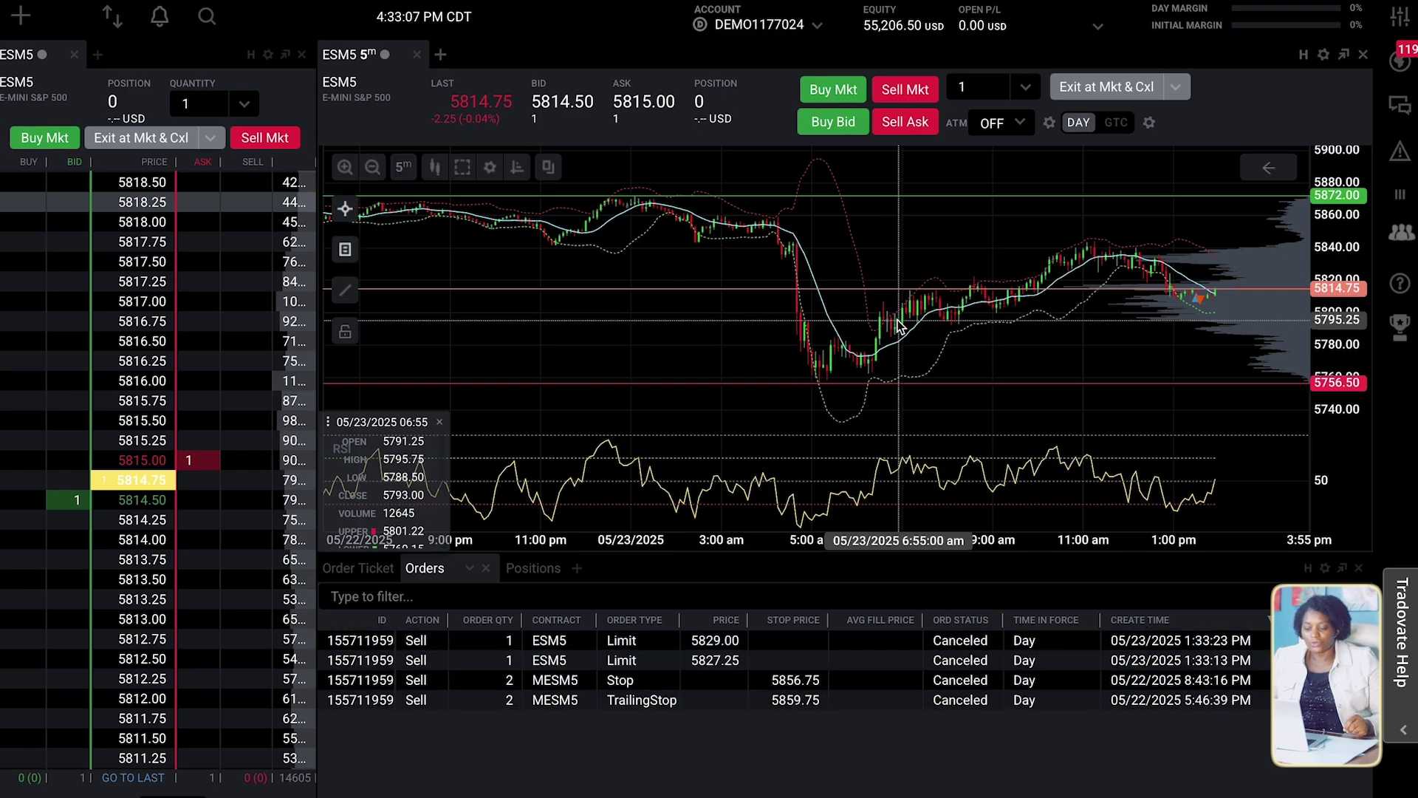
Remove the Bollinger, SMA and RSI indicators from the ESM5 5-minute chart
{"action": "double_click", "coordinate": [855, 248]}
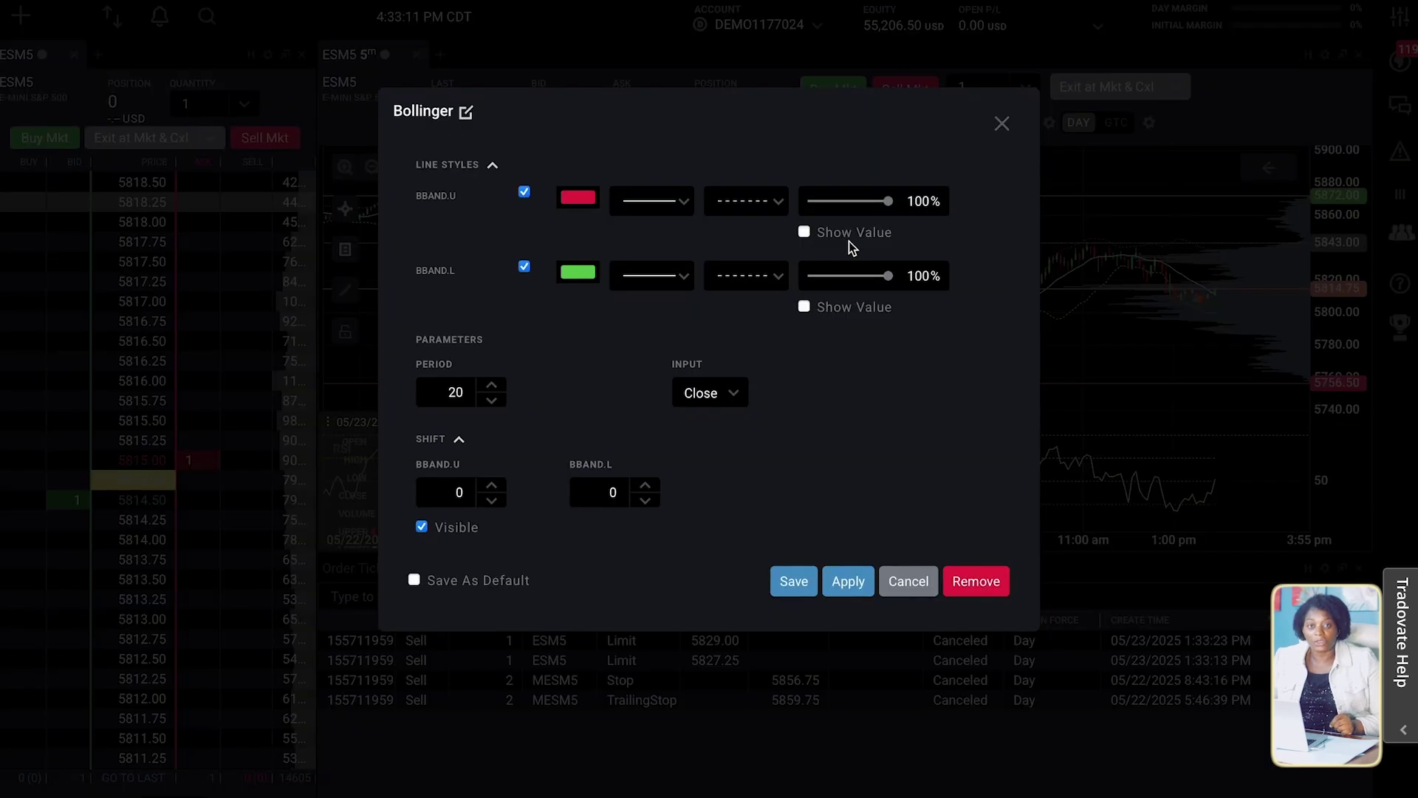
{"action": "left_click", "coordinate": [979, 582]}
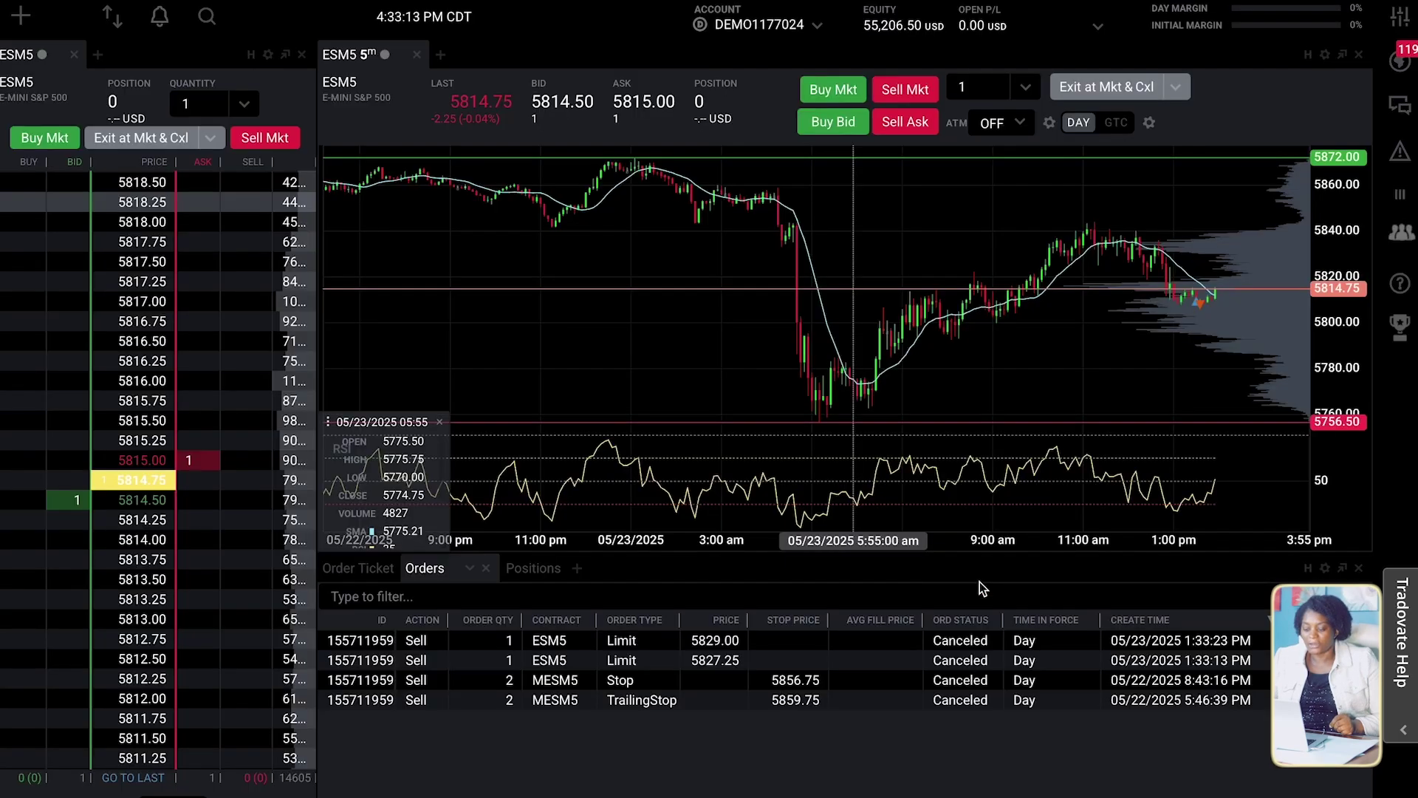
{"action": "double_click", "coordinate": [826, 322]}
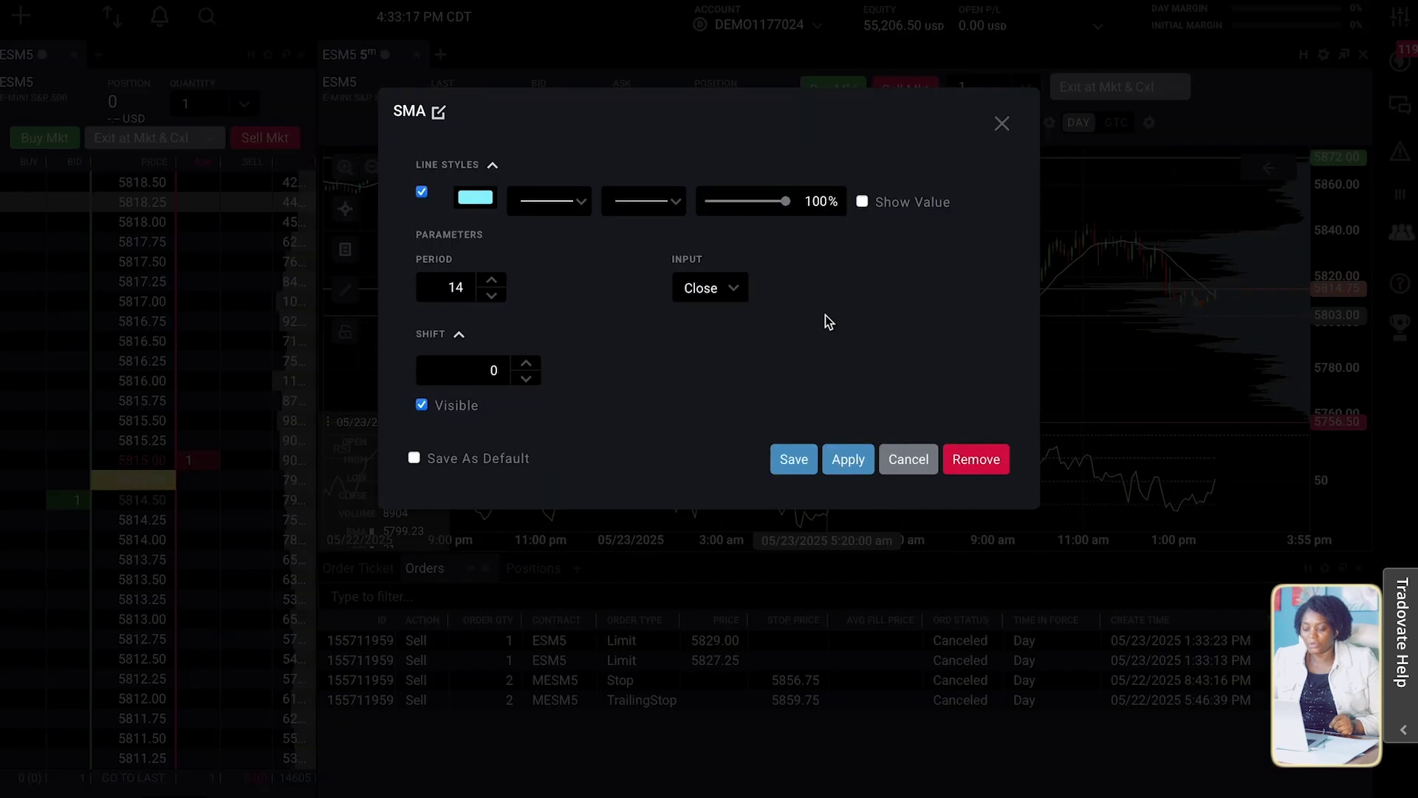
{"action": "left_click", "coordinate": [976, 459]}
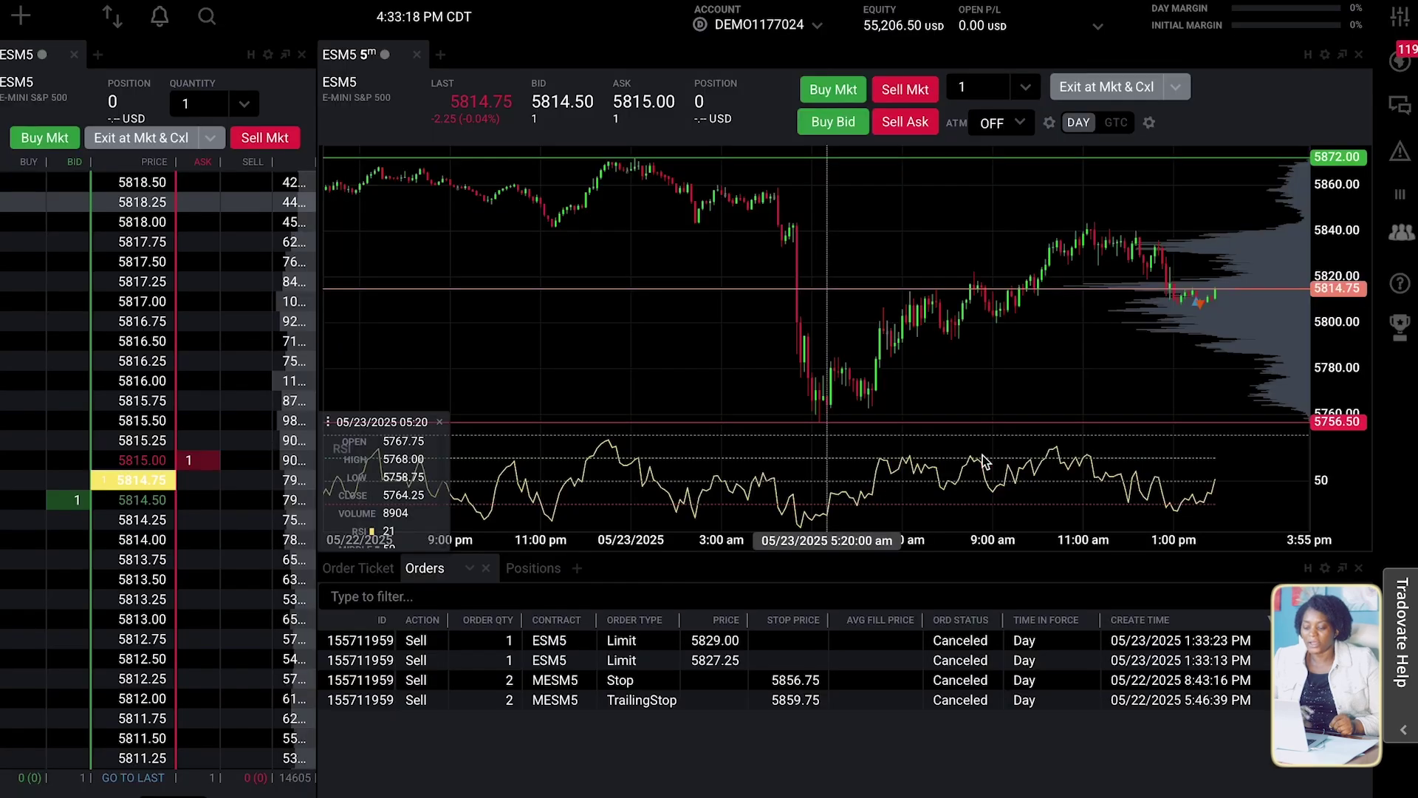
{"action": "double_click", "coordinate": [904, 470]}
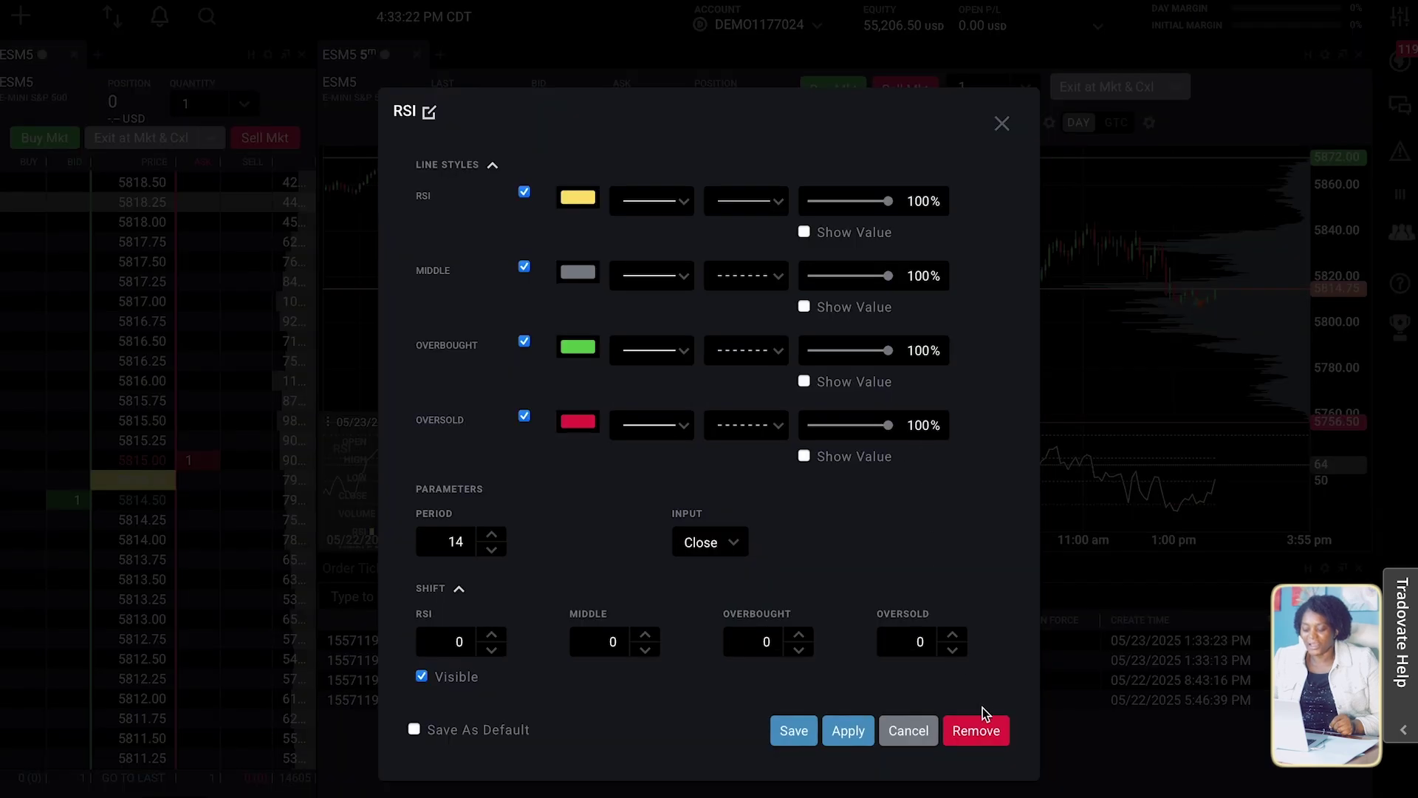
{"action": "left_click", "coordinate": [976, 732]}
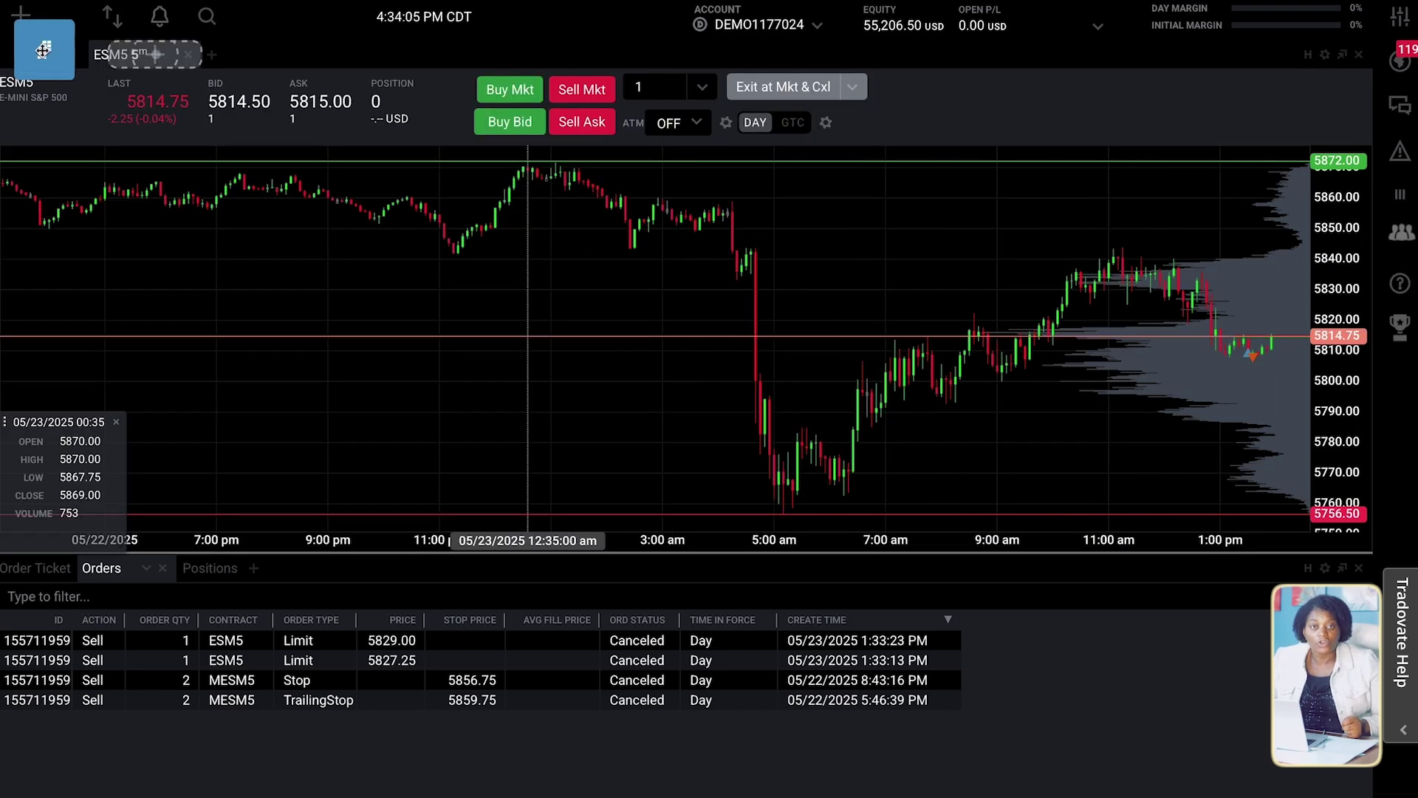
Move the ESM5 DOM to the right of the chart and place a Trade Performance module below the chart
{"action": "left_click_drag", "start_coordinate": [119, 56], "coordinate": [1304, 192]}
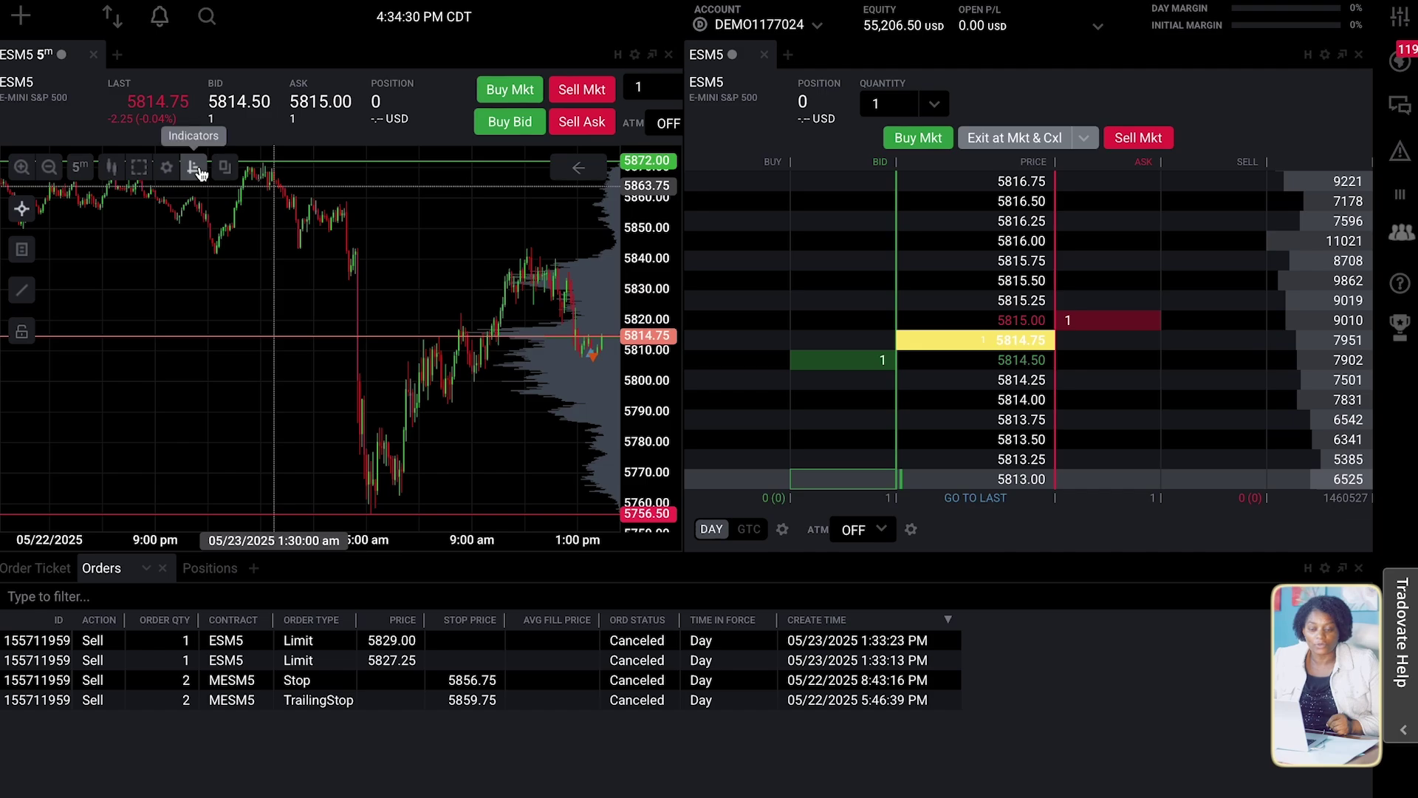
{"action": "left_click", "coordinate": [20, 21]}
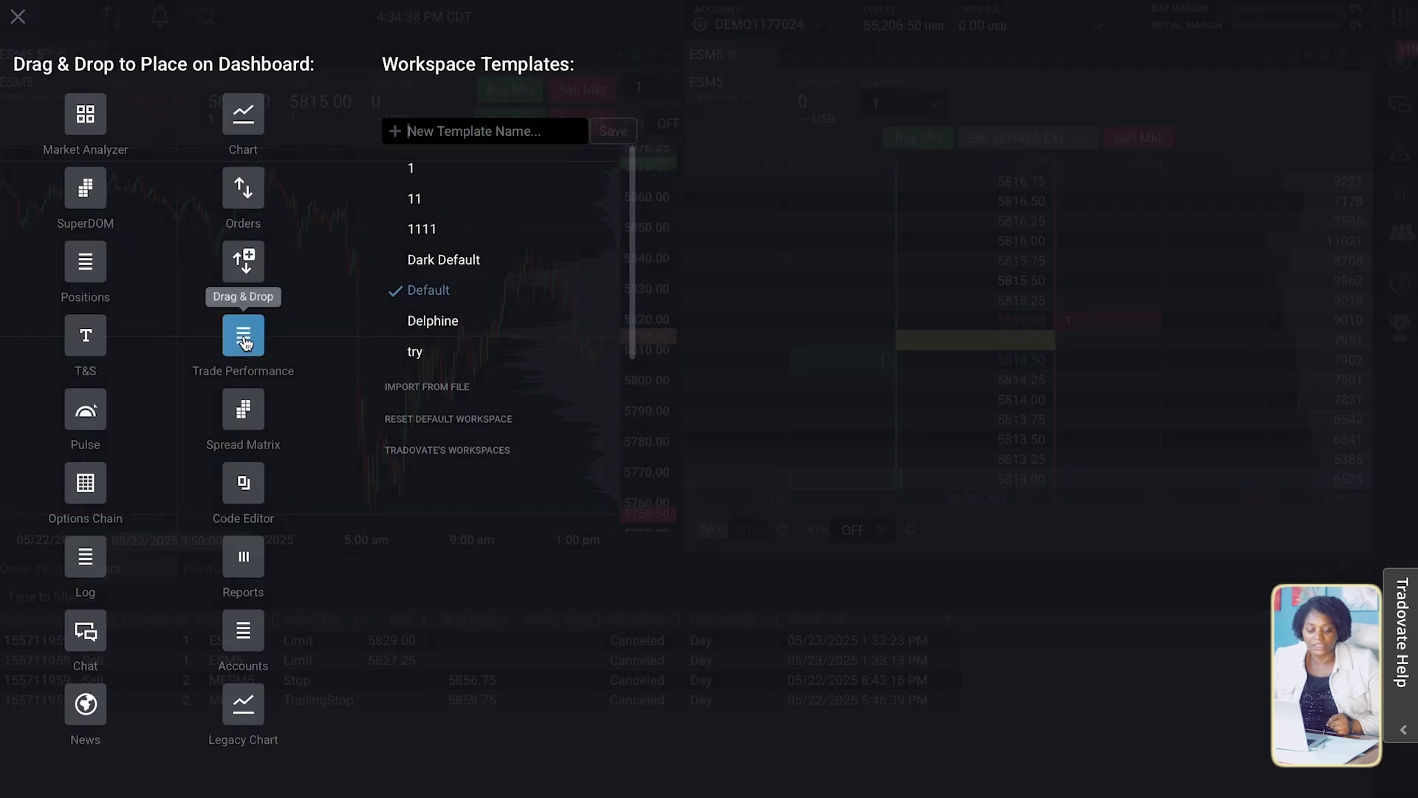
{"action": "left_click_drag", "start_coordinate": [242, 340], "coordinate": [247, 636]}
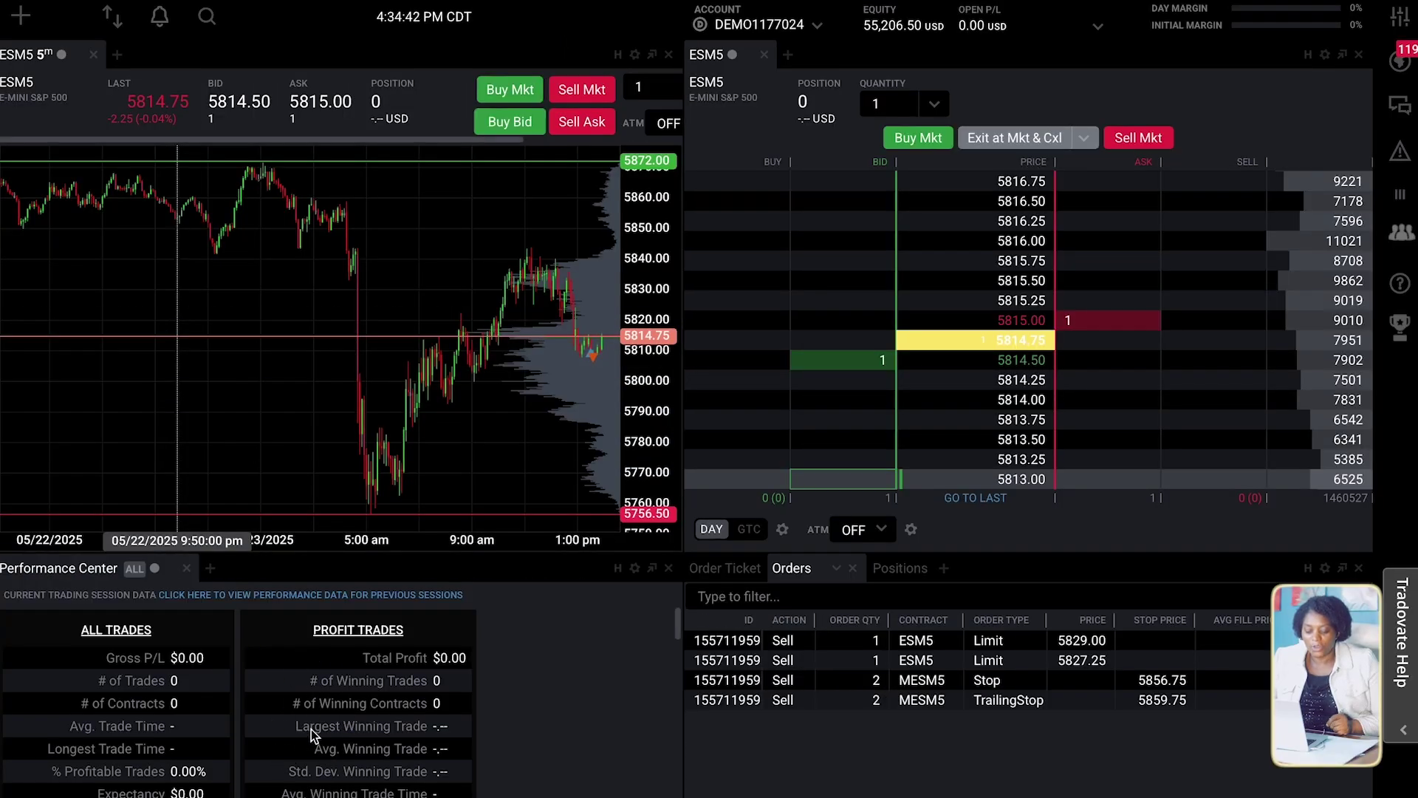
View the Performance Center at full size, restore it, and review the modules available for the dashboard
{"action": "left_click", "coordinate": [652, 570]}
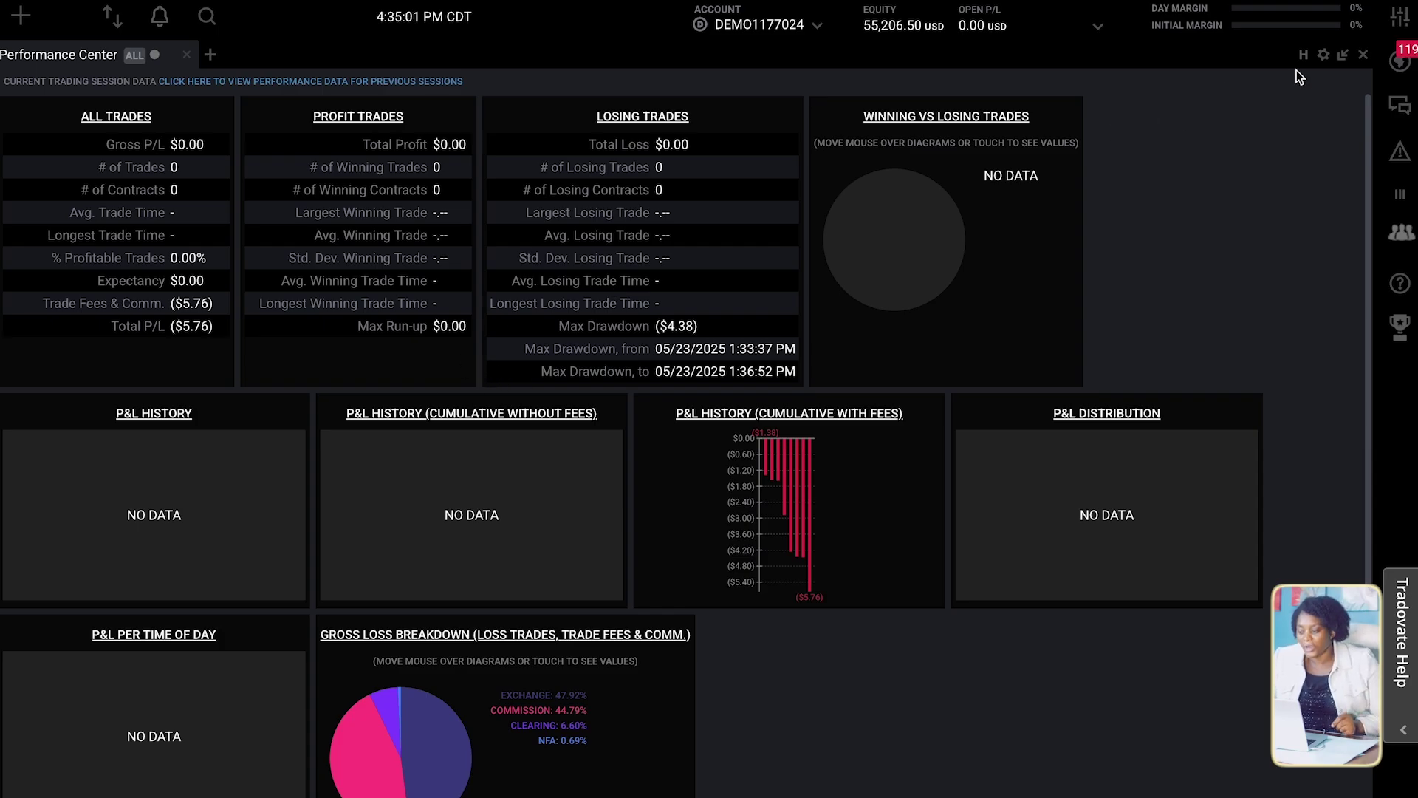
{"action": "left_click", "coordinate": [1342, 56]}
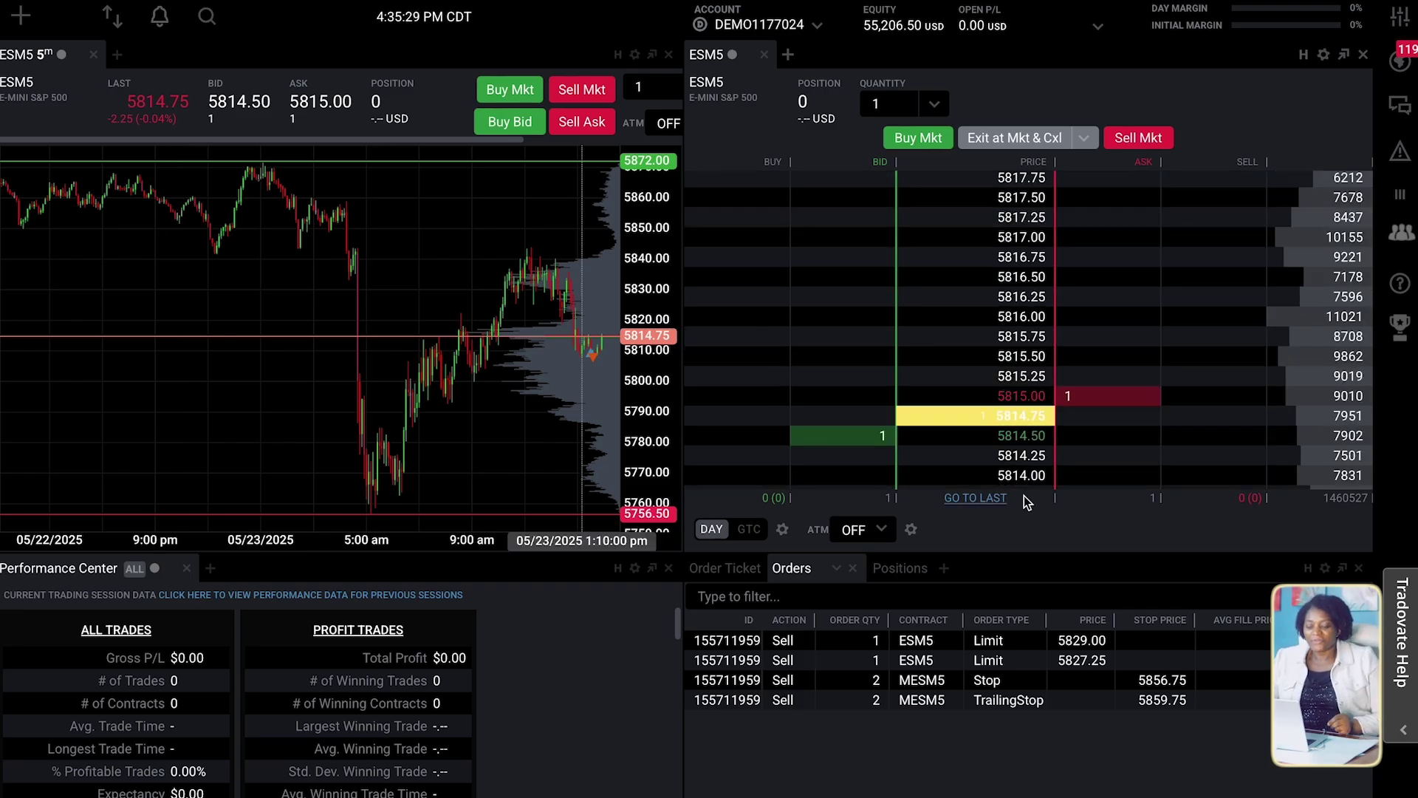
{"action": "left_click", "coordinate": [22, 20]}
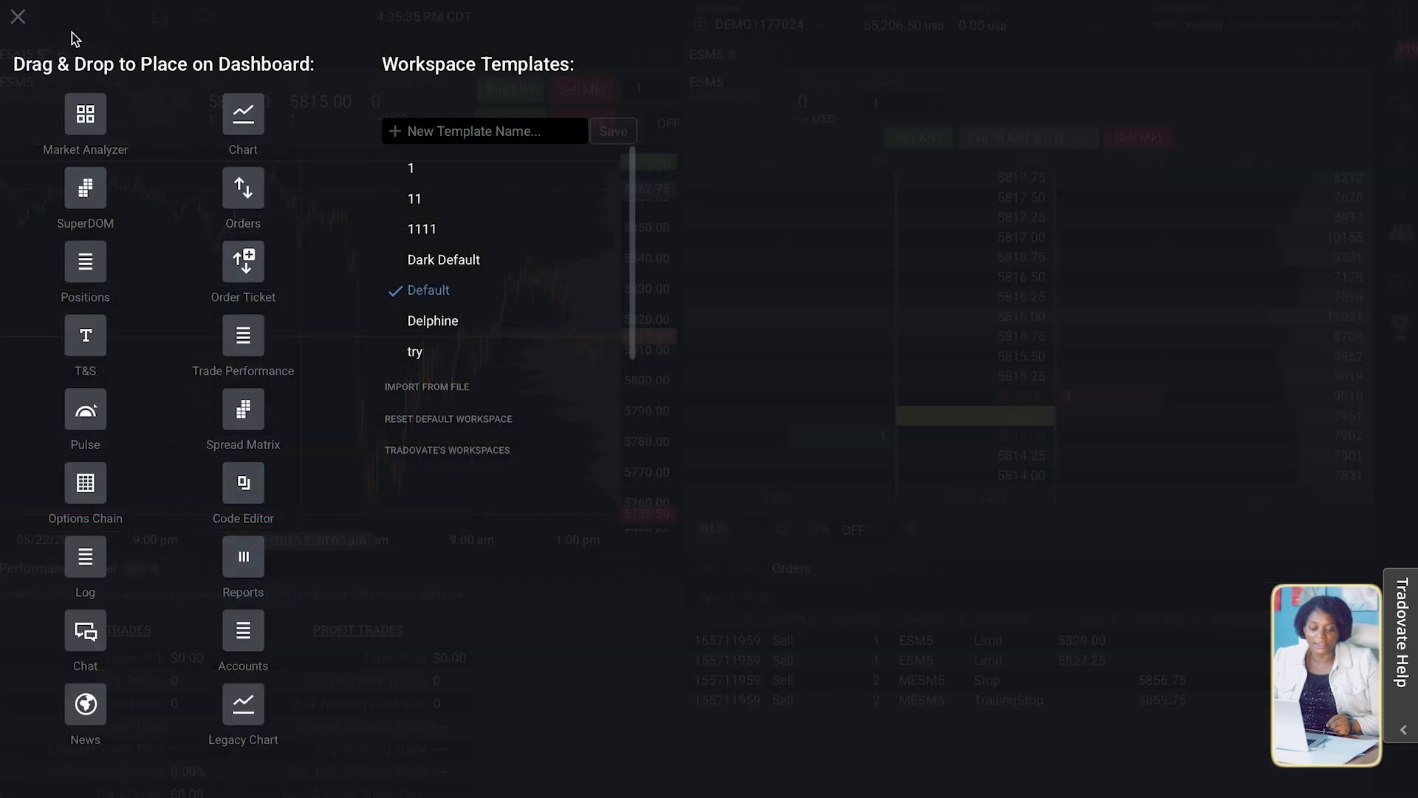
{"action": "left_click", "coordinate": [18, 17]}
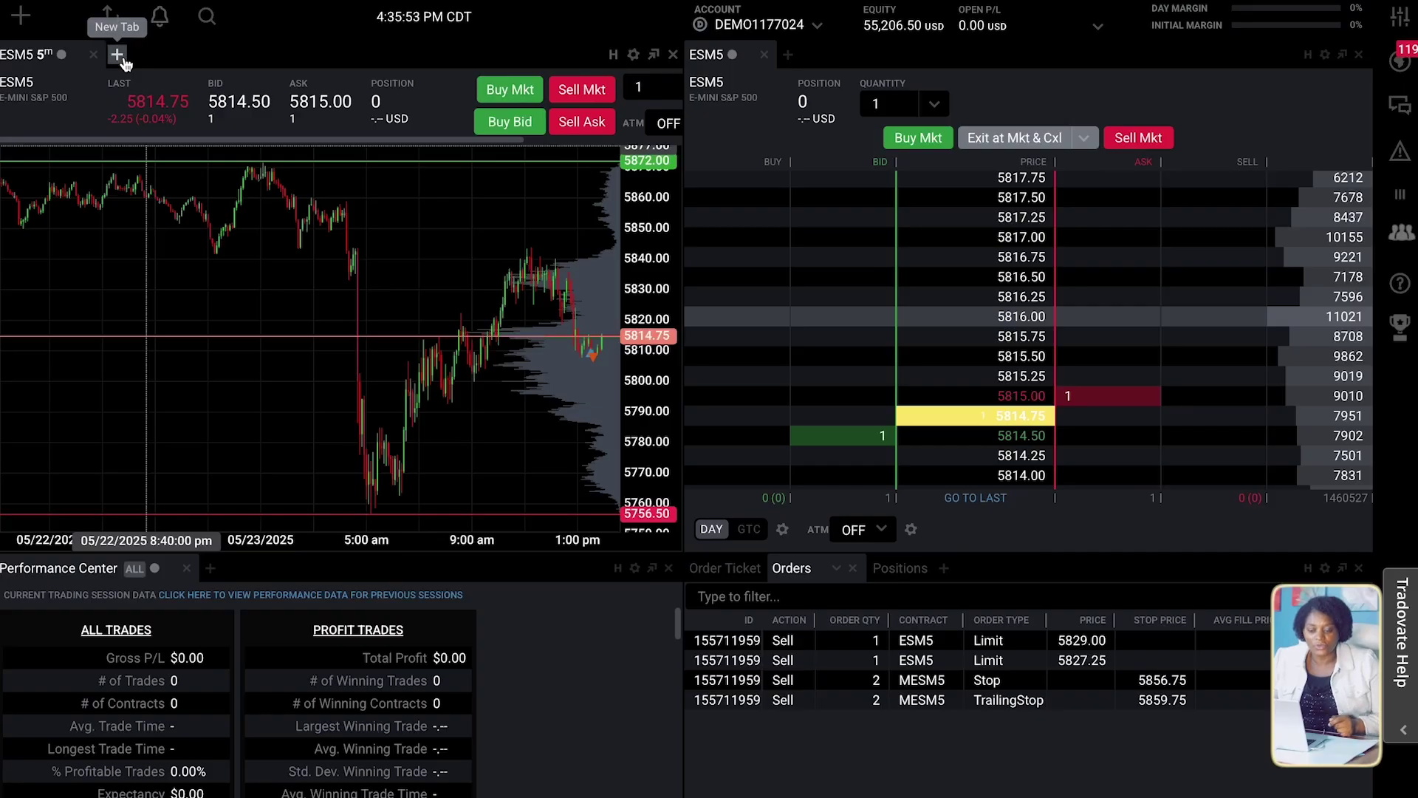
Add a new chart tab for MESM5, Micro E-mini S&P 500, alongside the ESM5 chart
{"action": "left_click", "coordinate": [119, 56]}
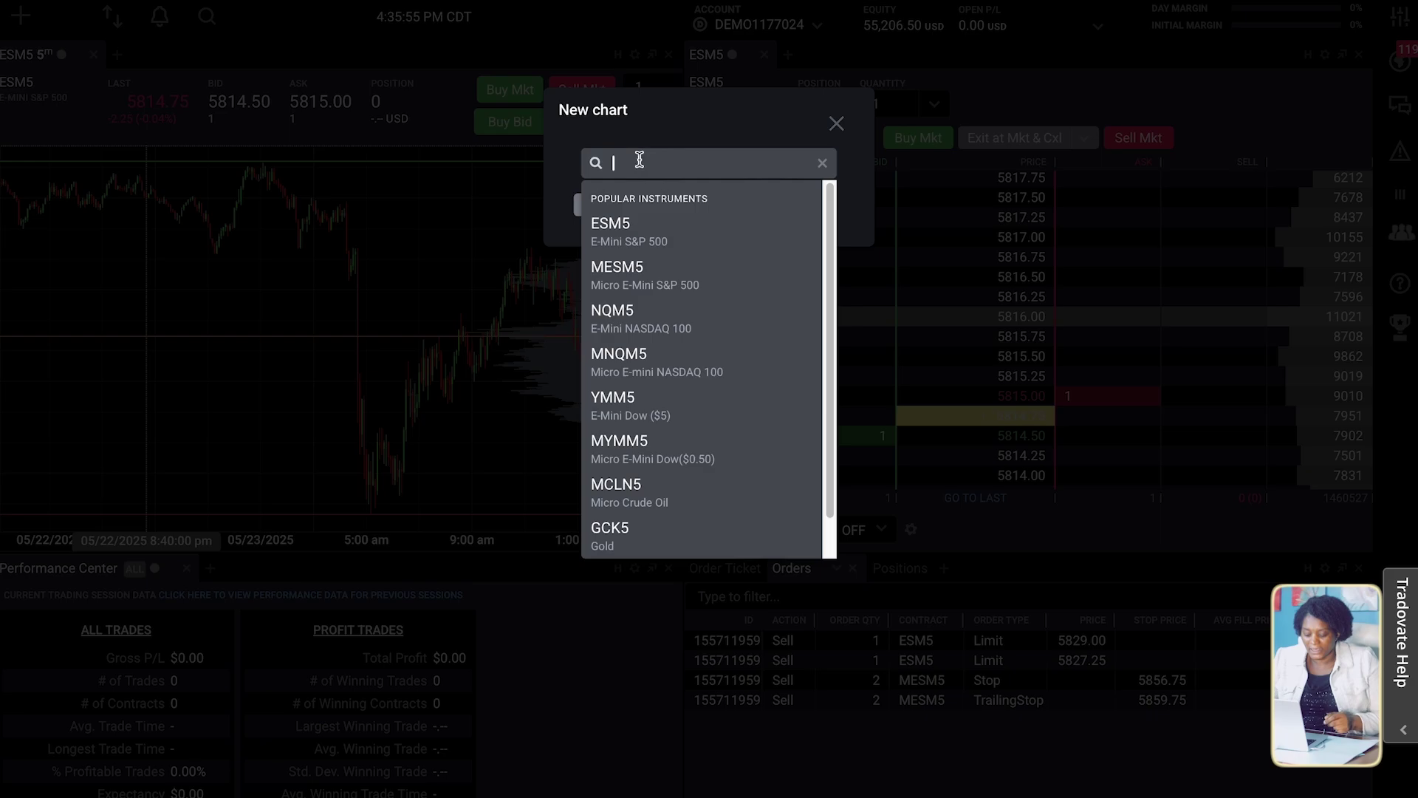
{"action": "type", "text": "mes"}
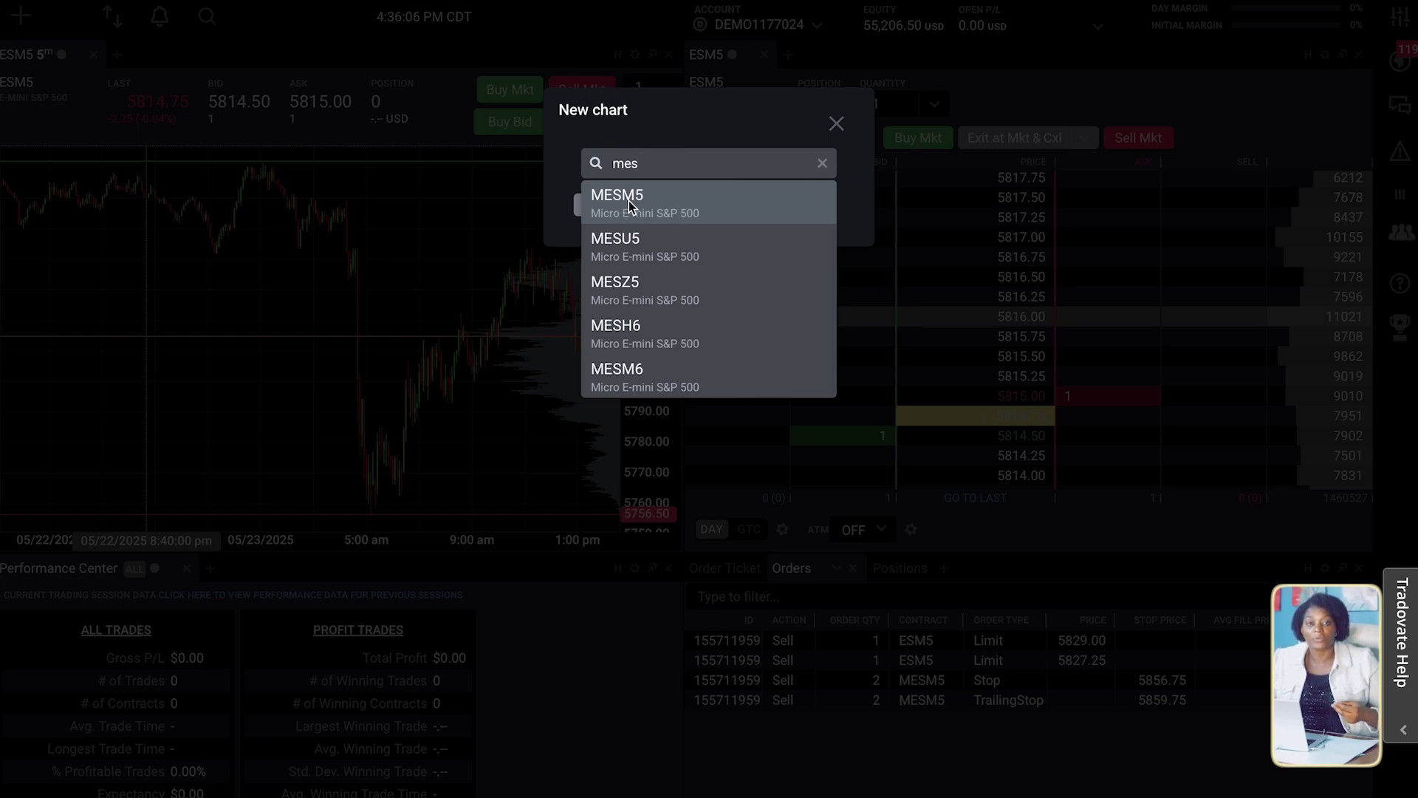
{"action": "left_click", "coordinate": [628, 201]}
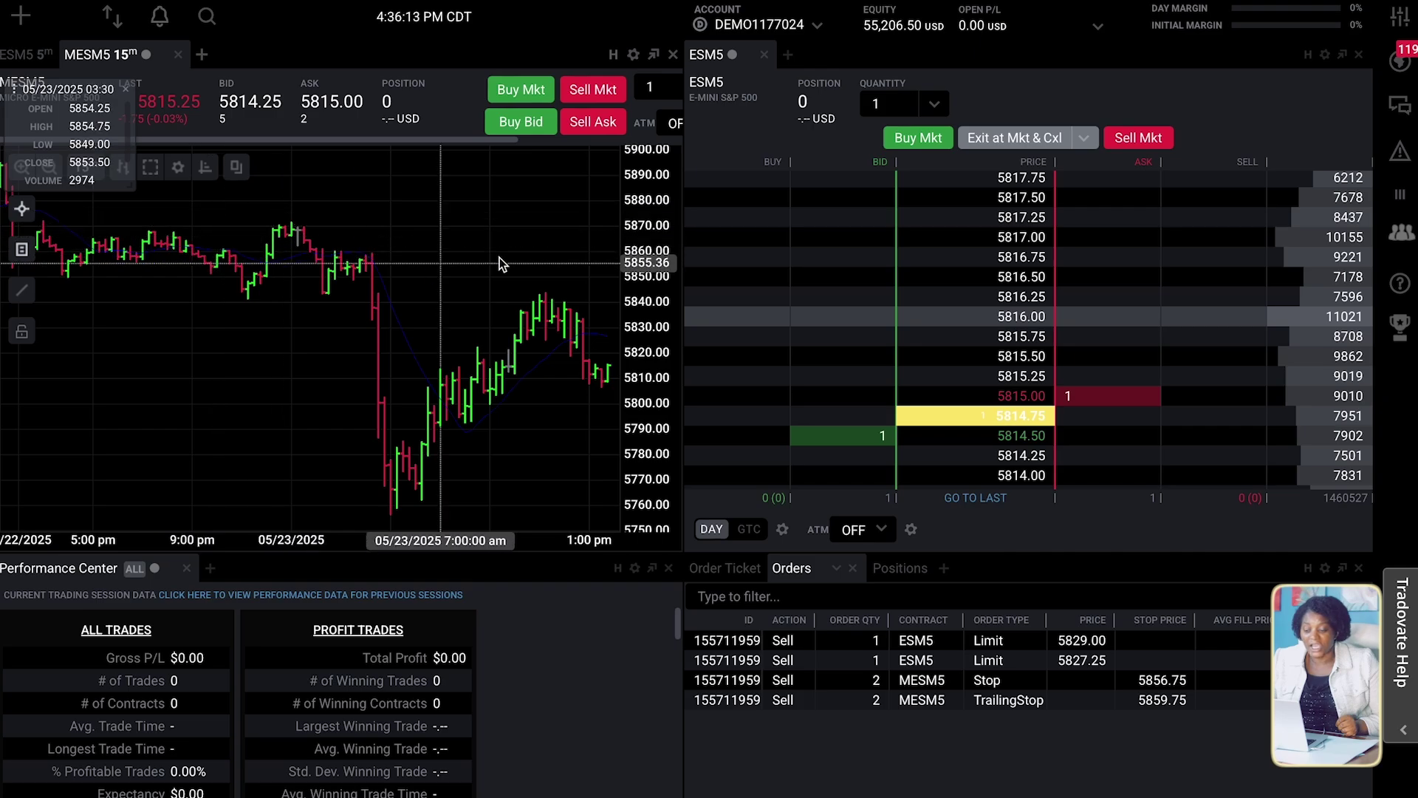
Add a DOM tab for MESM5, Micro E-mini S&P 500, alongside the ESM5 DOM
{"action": "left_click", "coordinate": [789, 55]}
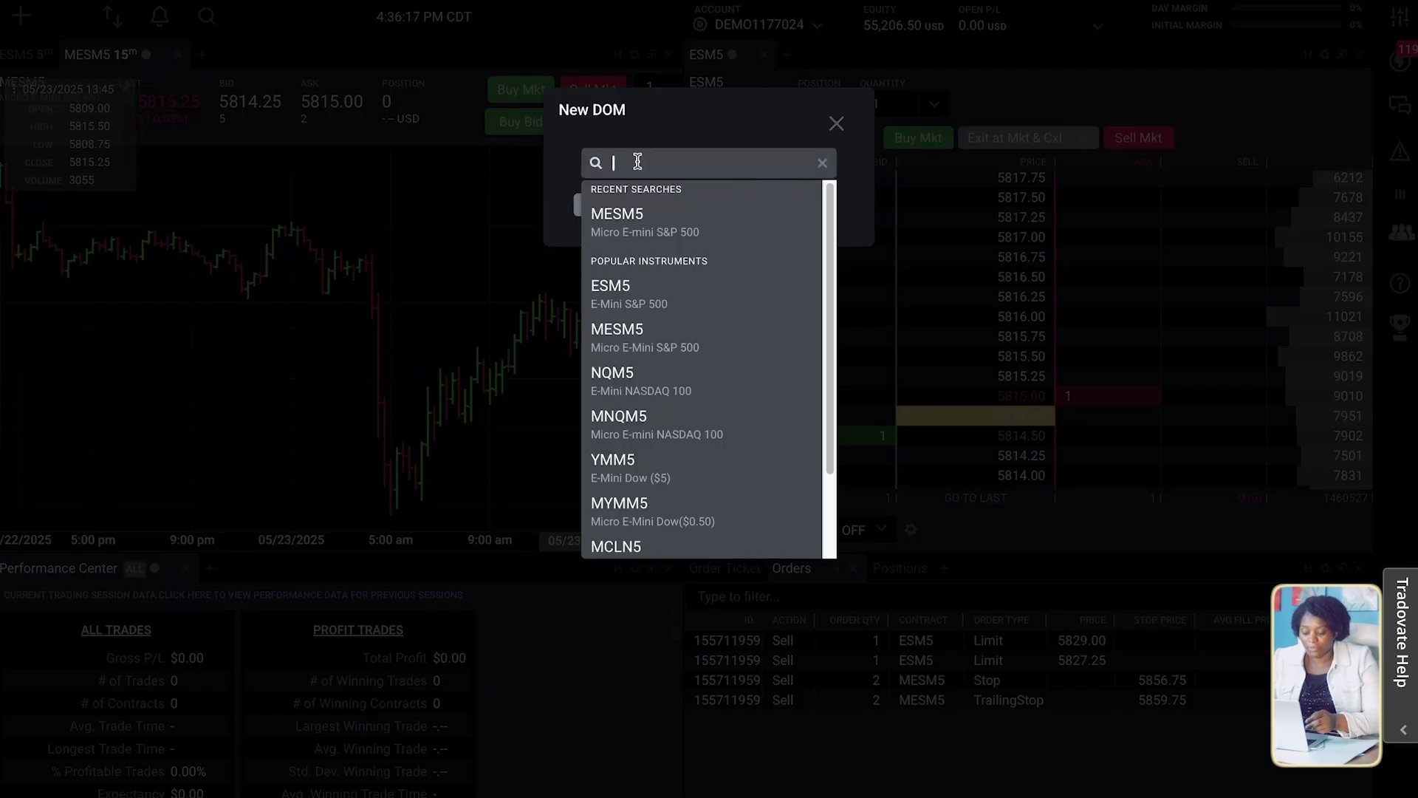
{"action": "type", "text": "mes"}
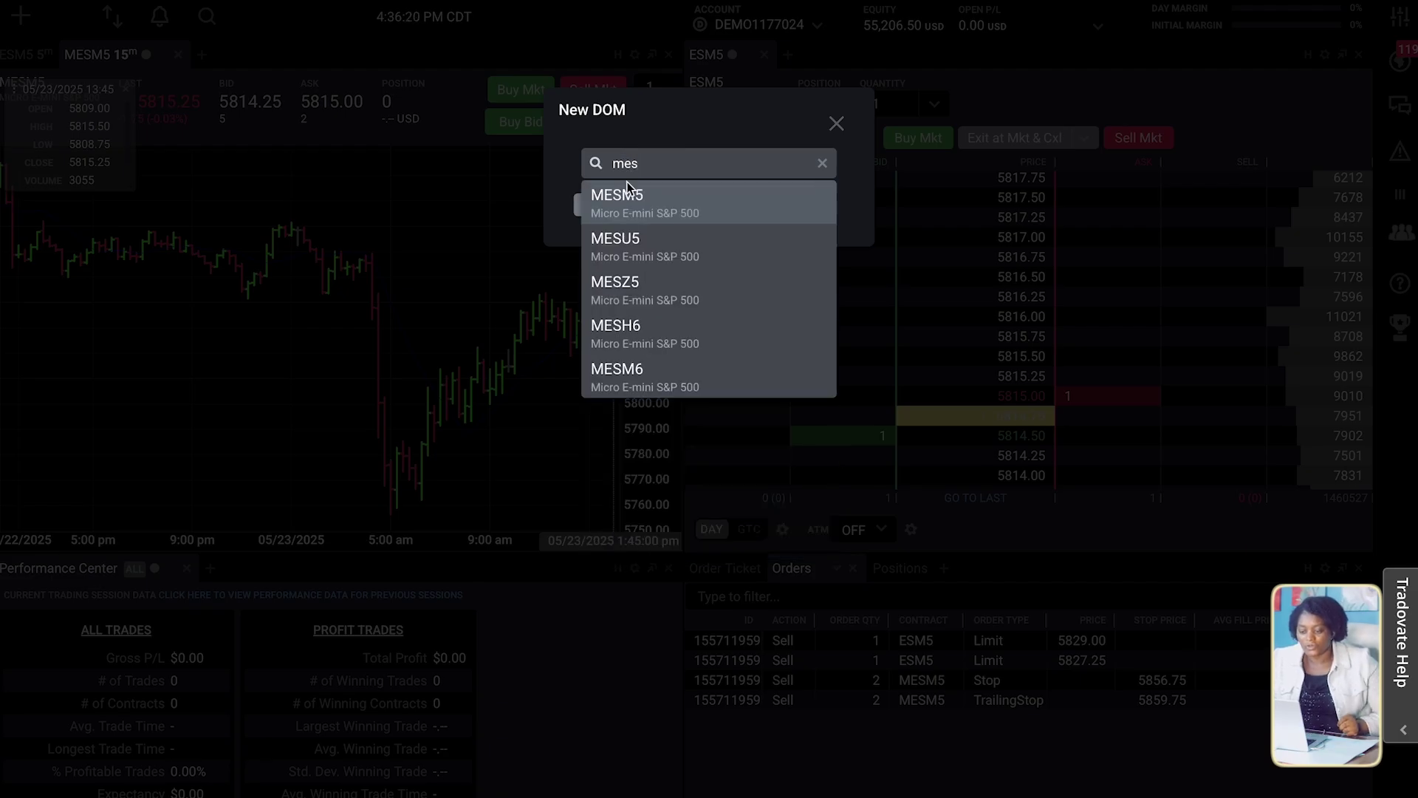
{"action": "left_click", "coordinate": [630, 205]}
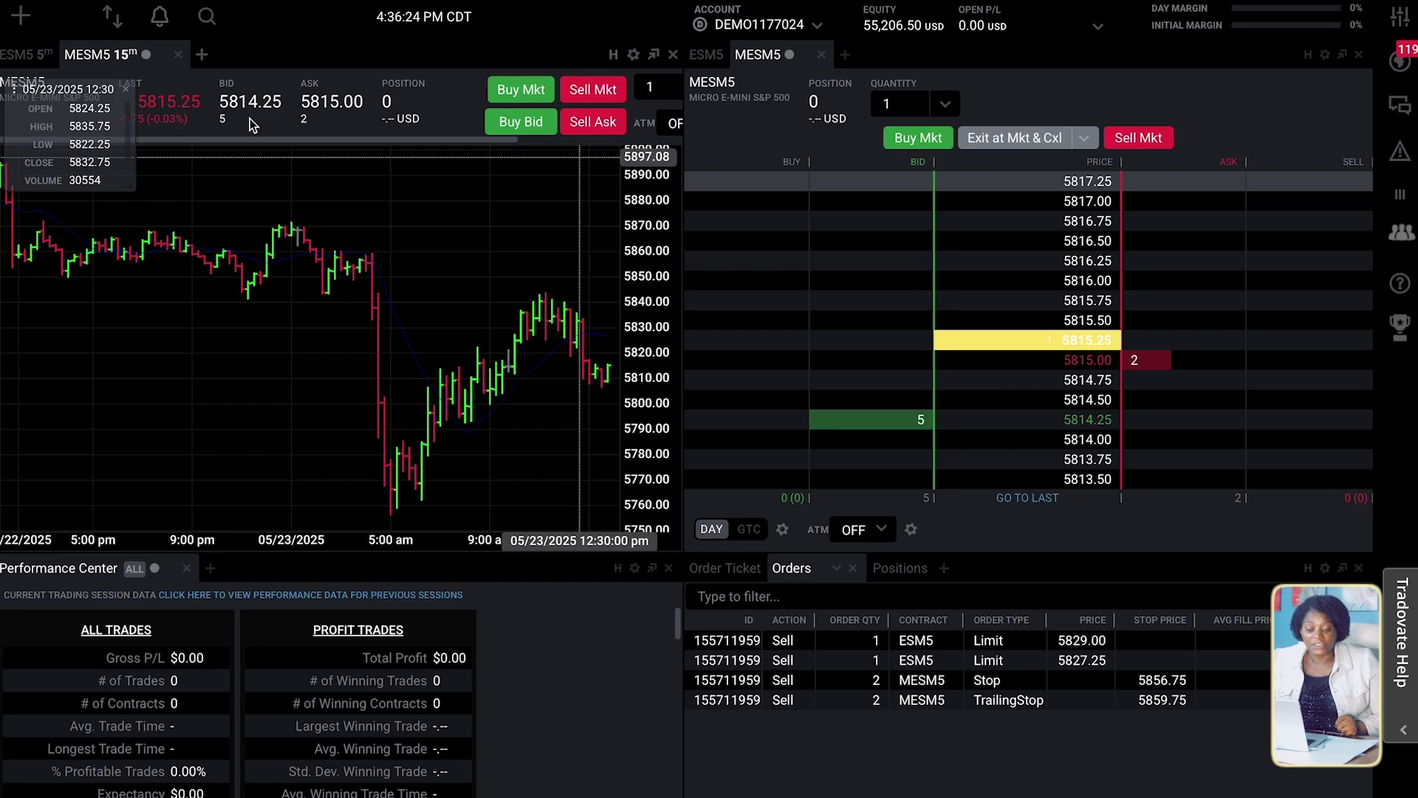
Check the instrument pickers of the MESM5 chart and DOM, then view the ESM5 chart
{"action": "left_click", "coordinate": [95, 51]}
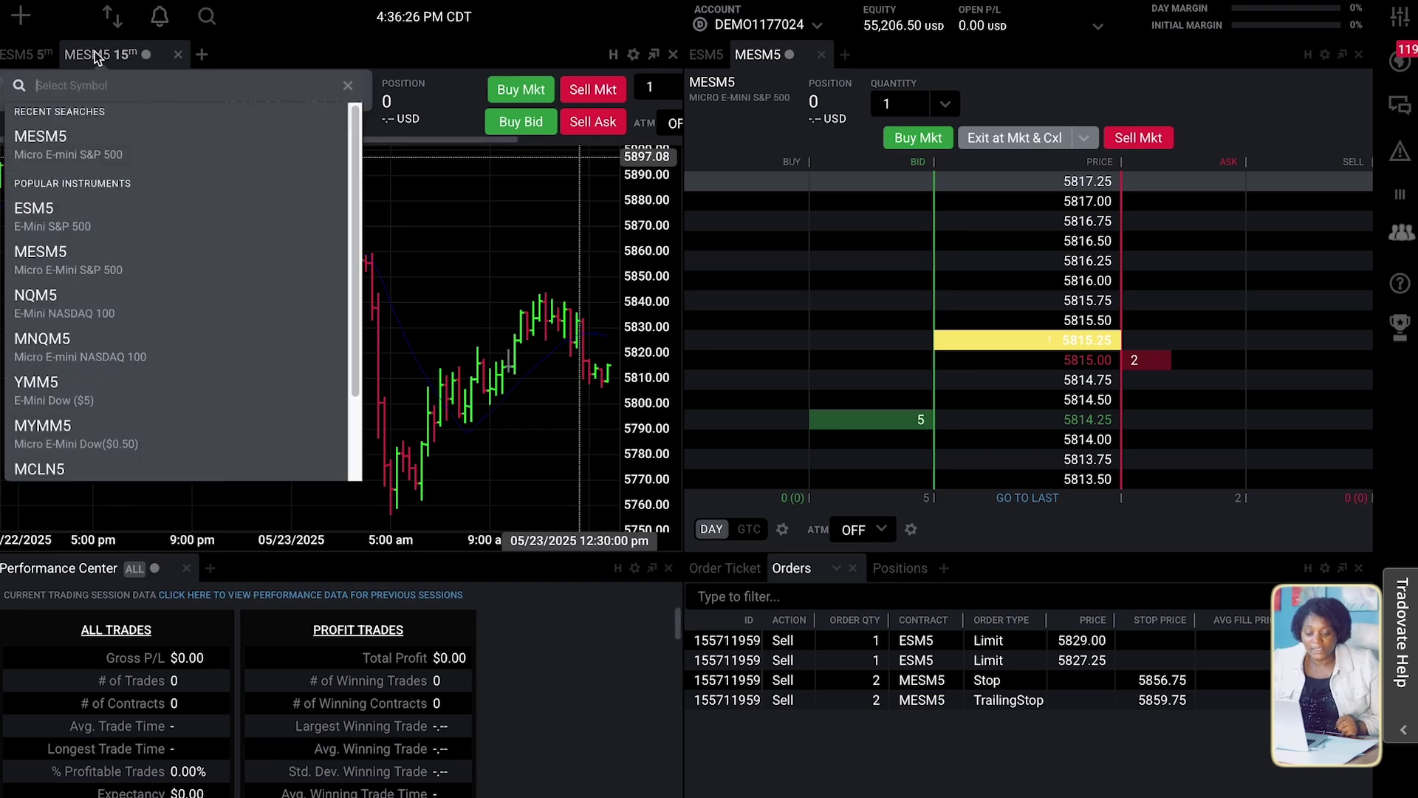
{"action": "left_click", "coordinate": [764, 51]}
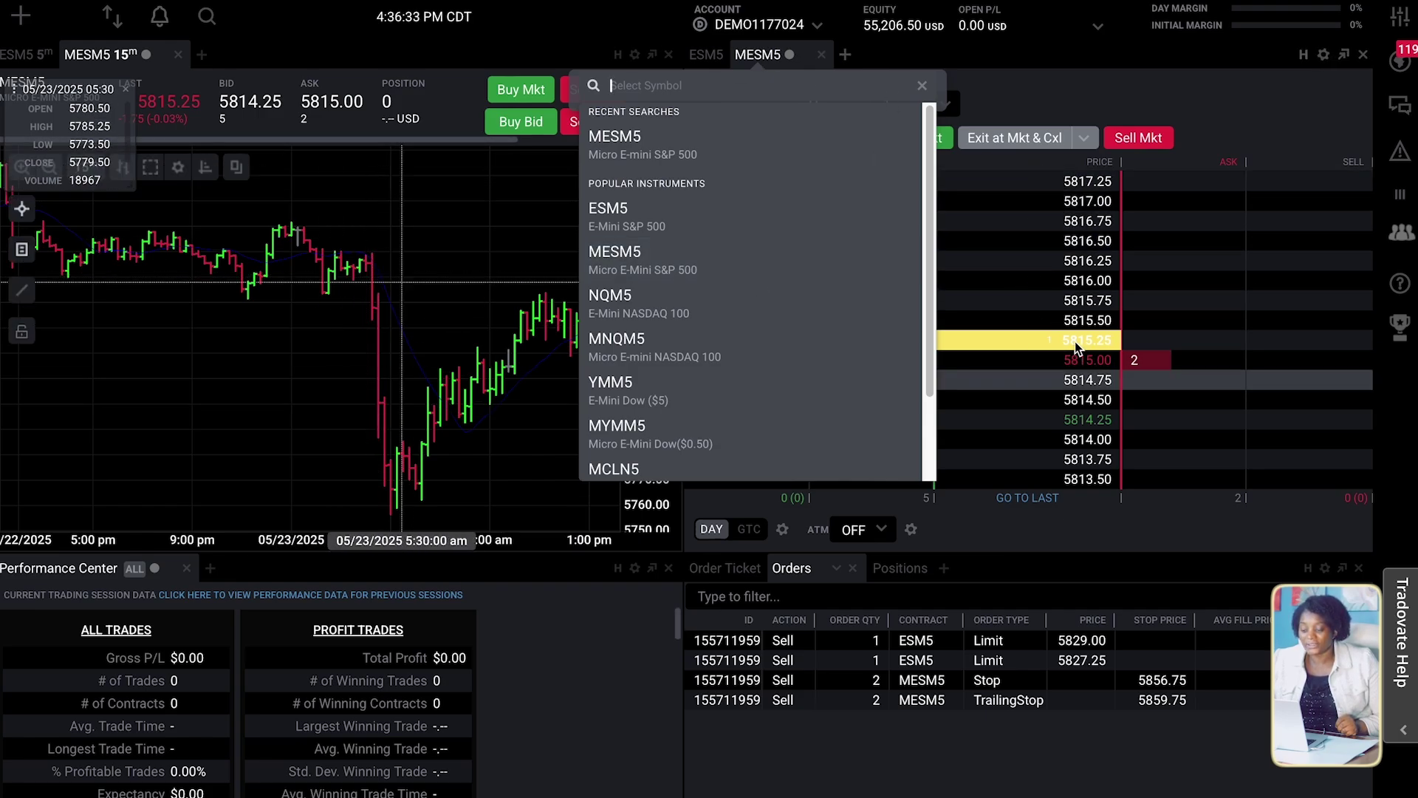
{"action": "left_click", "coordinate": [1091, 81]}
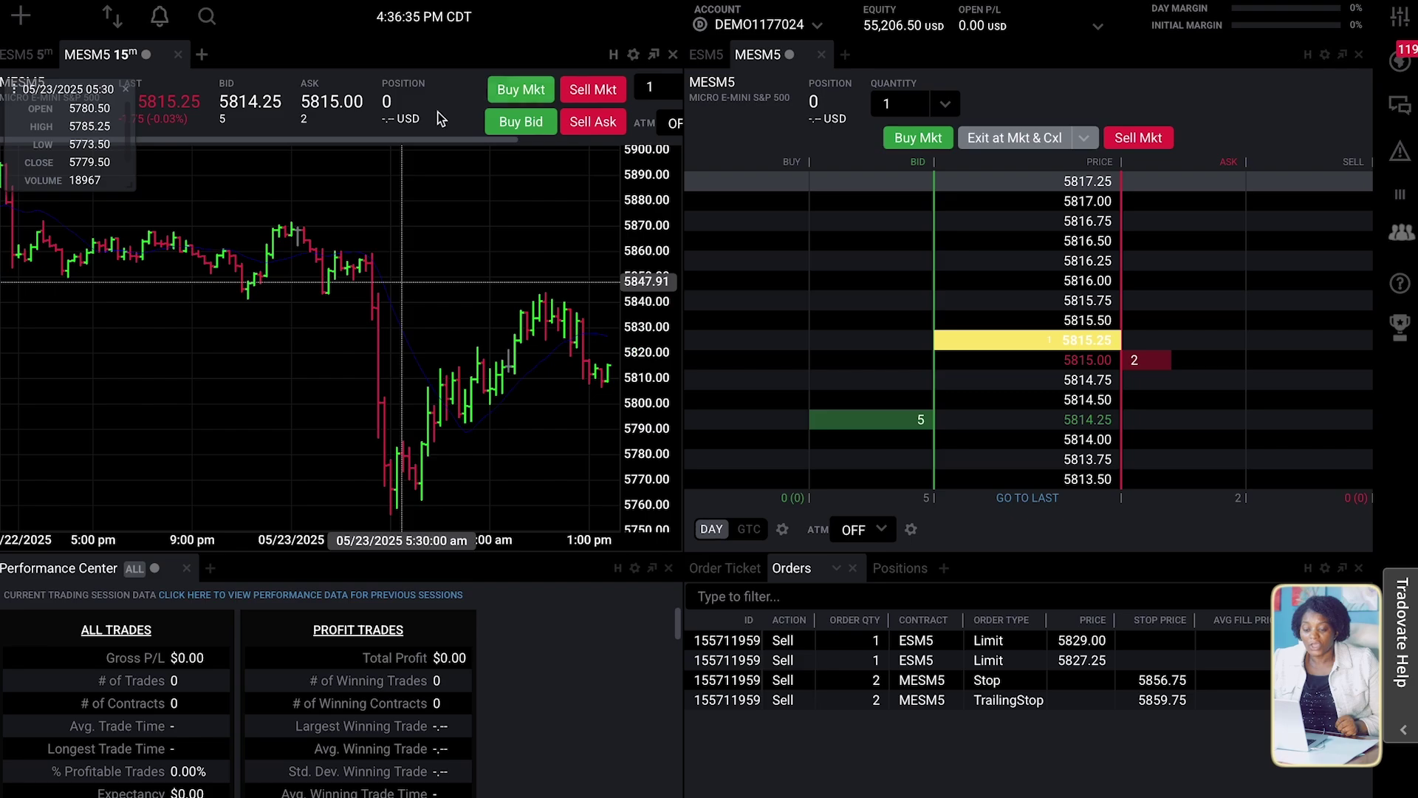
{"action": "left_click", "coordinate": [33, 56]}
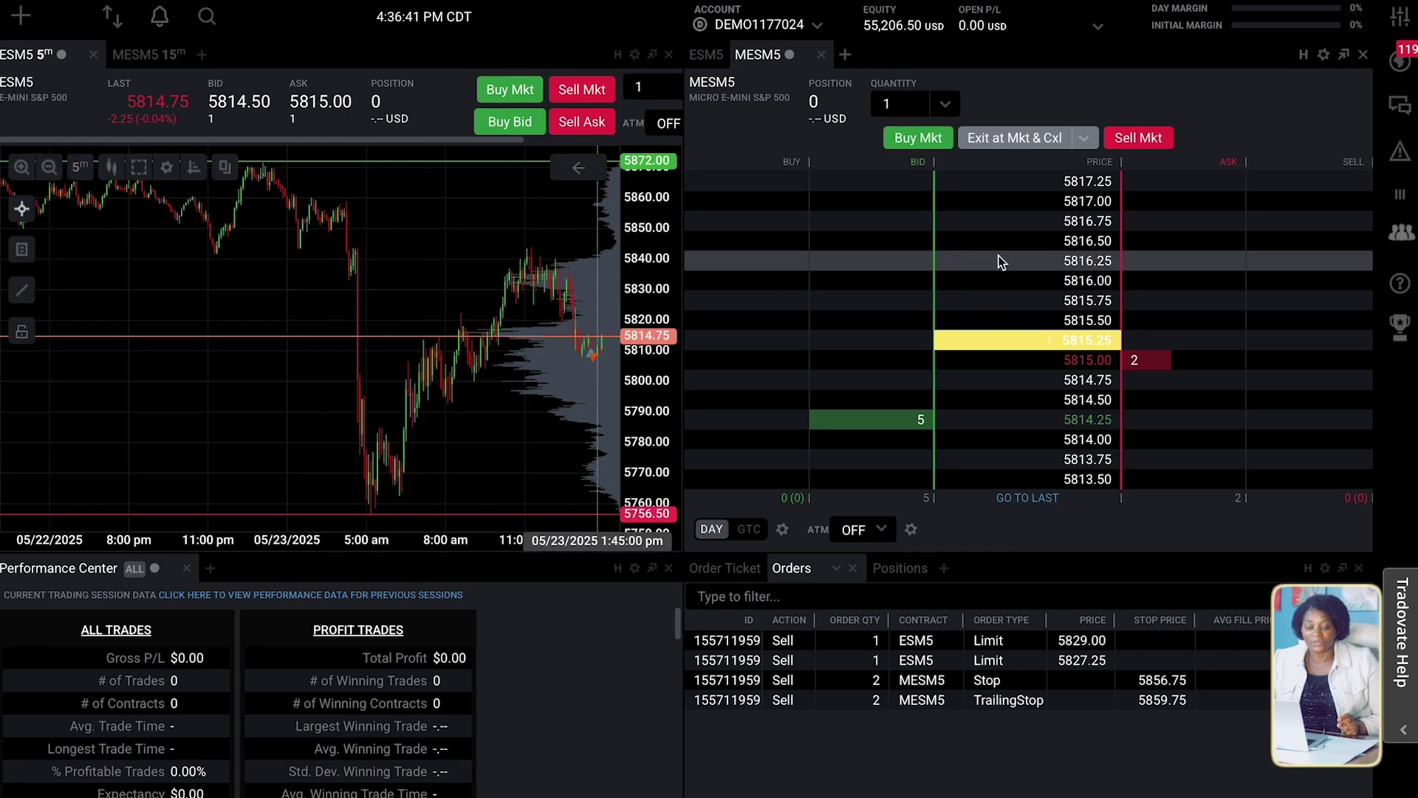
Add a chart tab and a DOM tab for MNQM5, Micro E-mini NASDAQ-100
{"action": "left_click", "coordinate": [199, 54]}
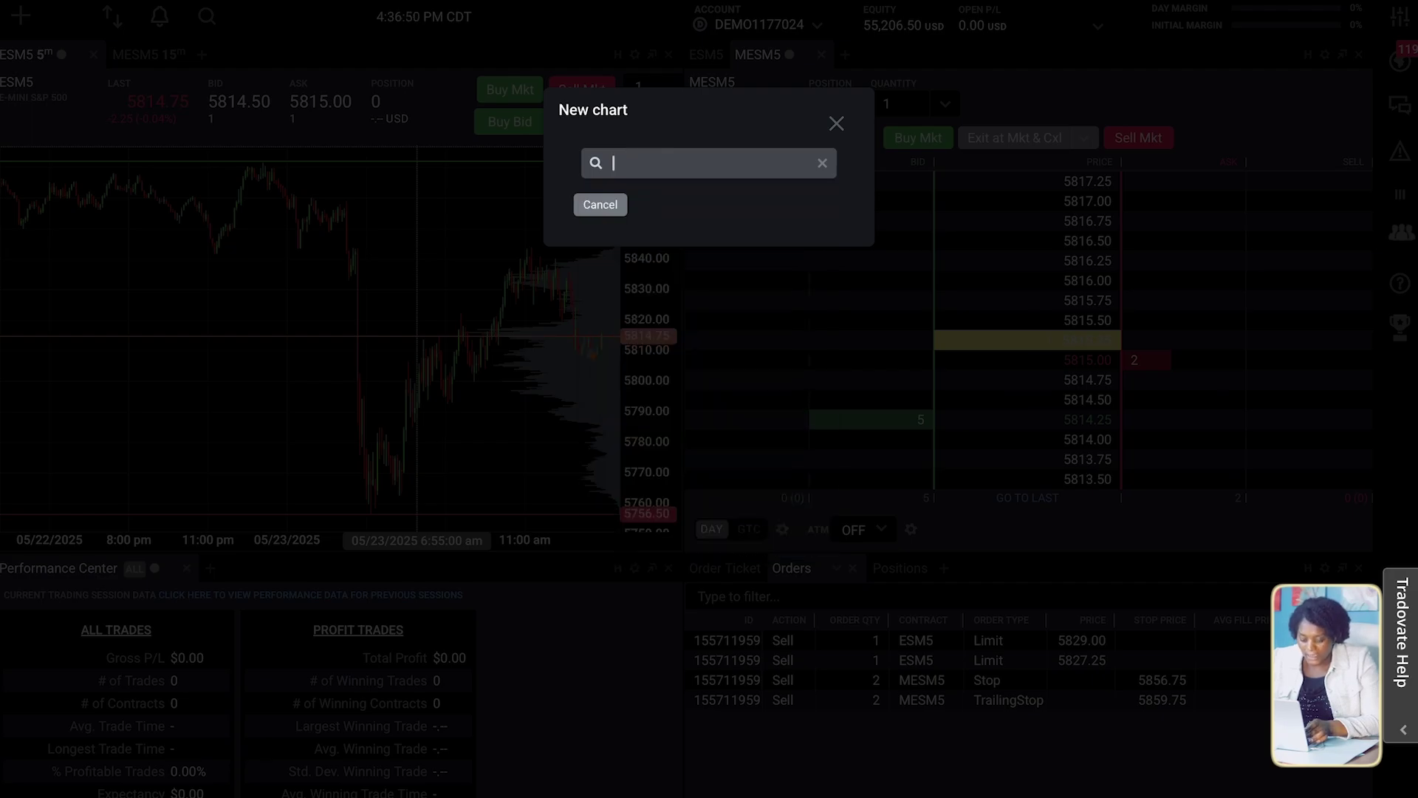
{"action": "type", "text": "mnq"}
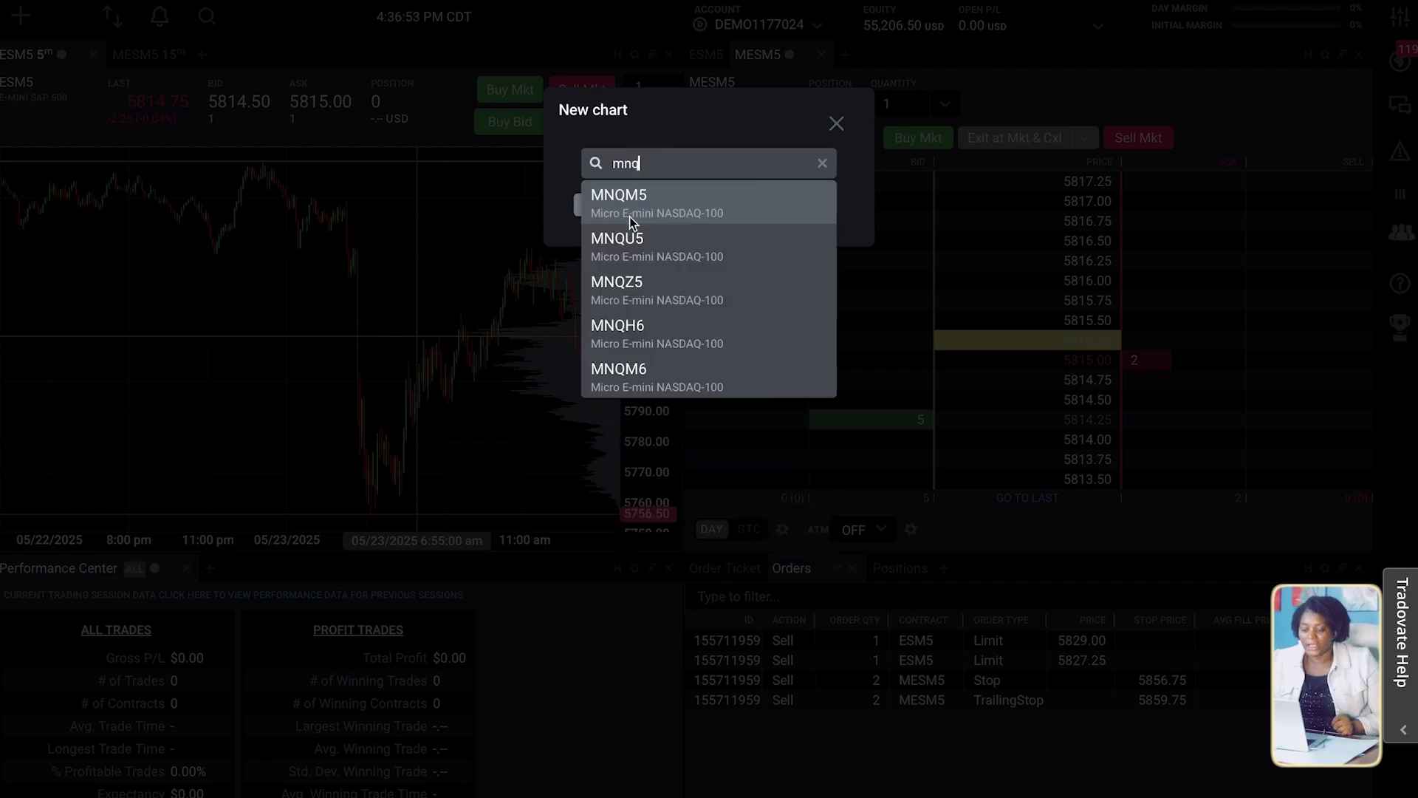
{"action": "left_click", "coordinate": [629, 206]}
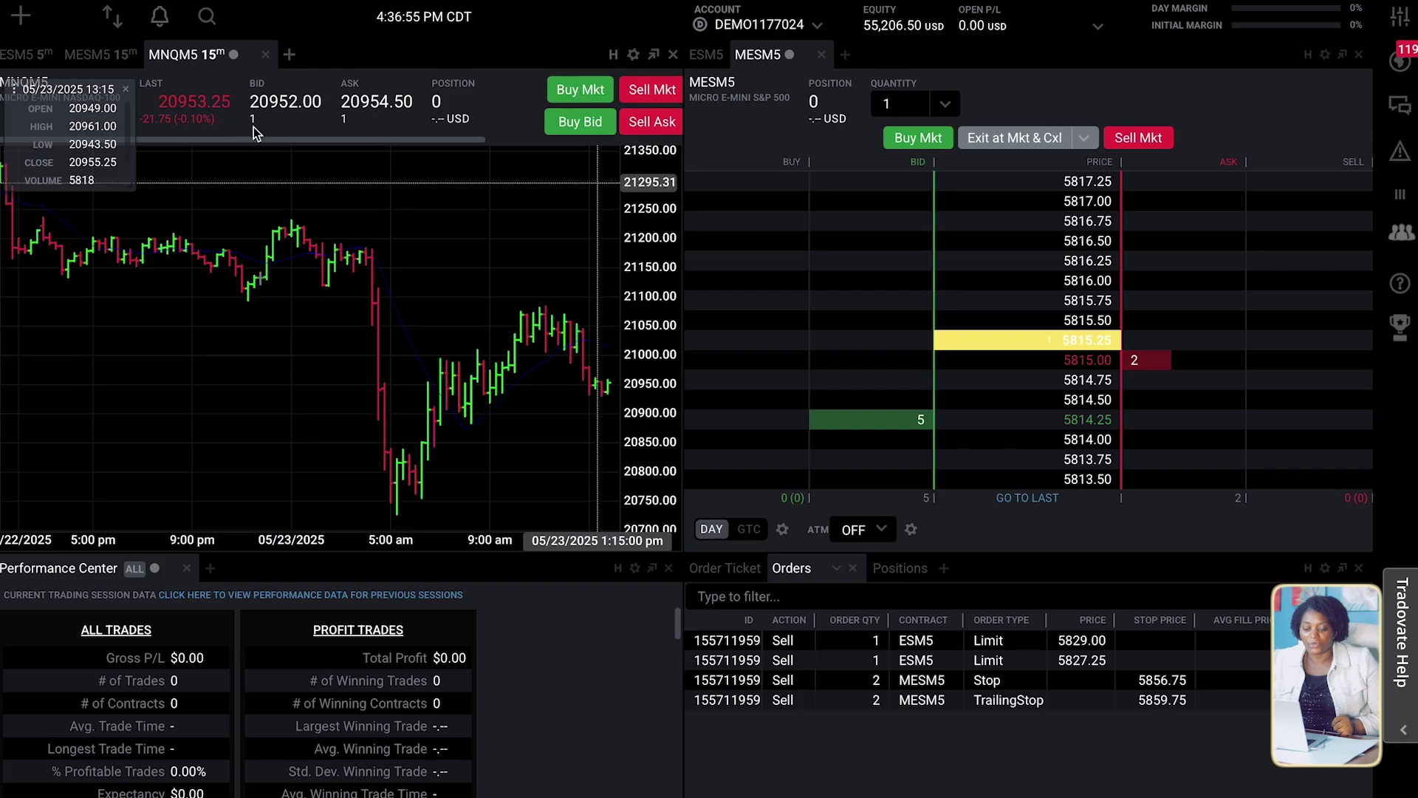
{"action": "left_click", "coordinate": [846, 56]}
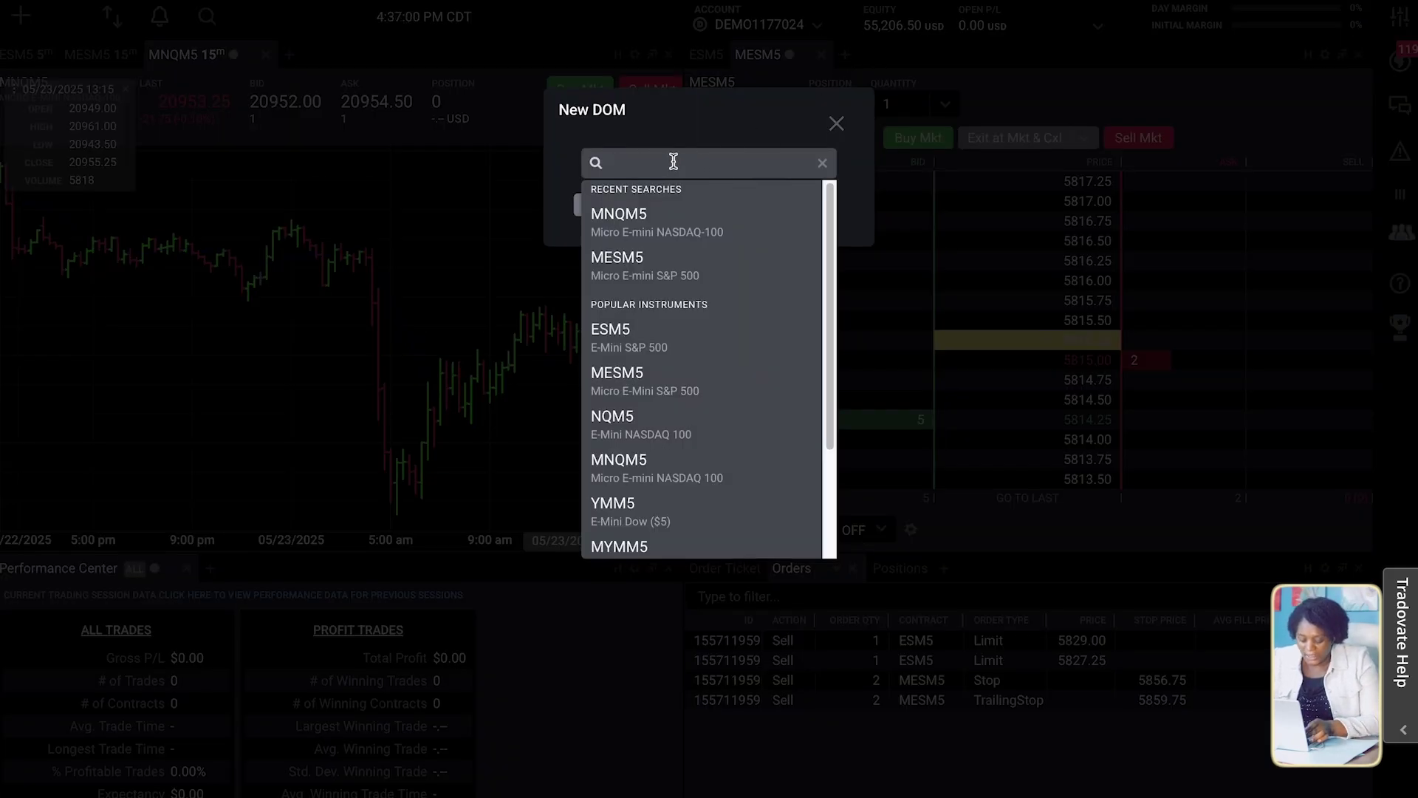
{"action": "type", "text": "mnq"}
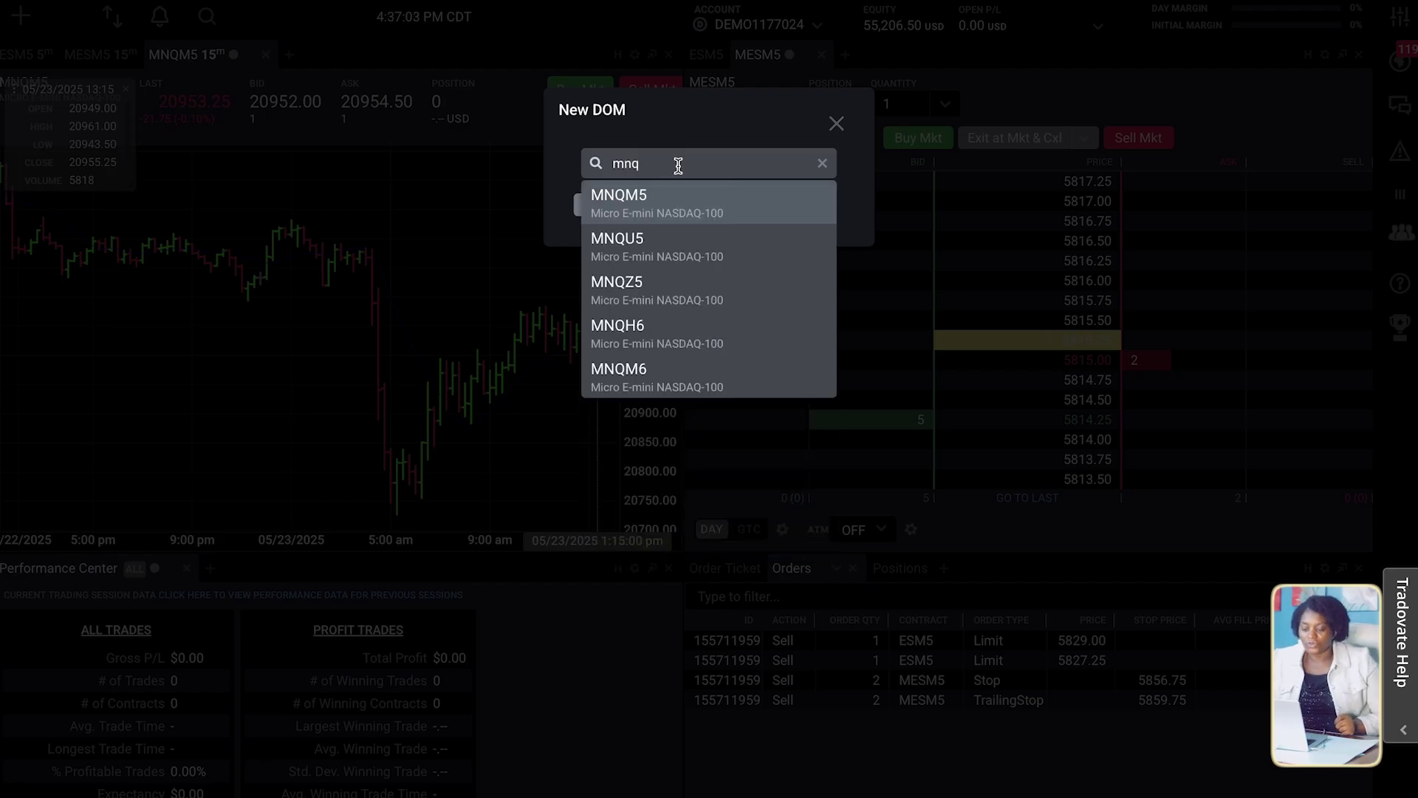
{"action": "left_click", "coordinate": [663, 202]}
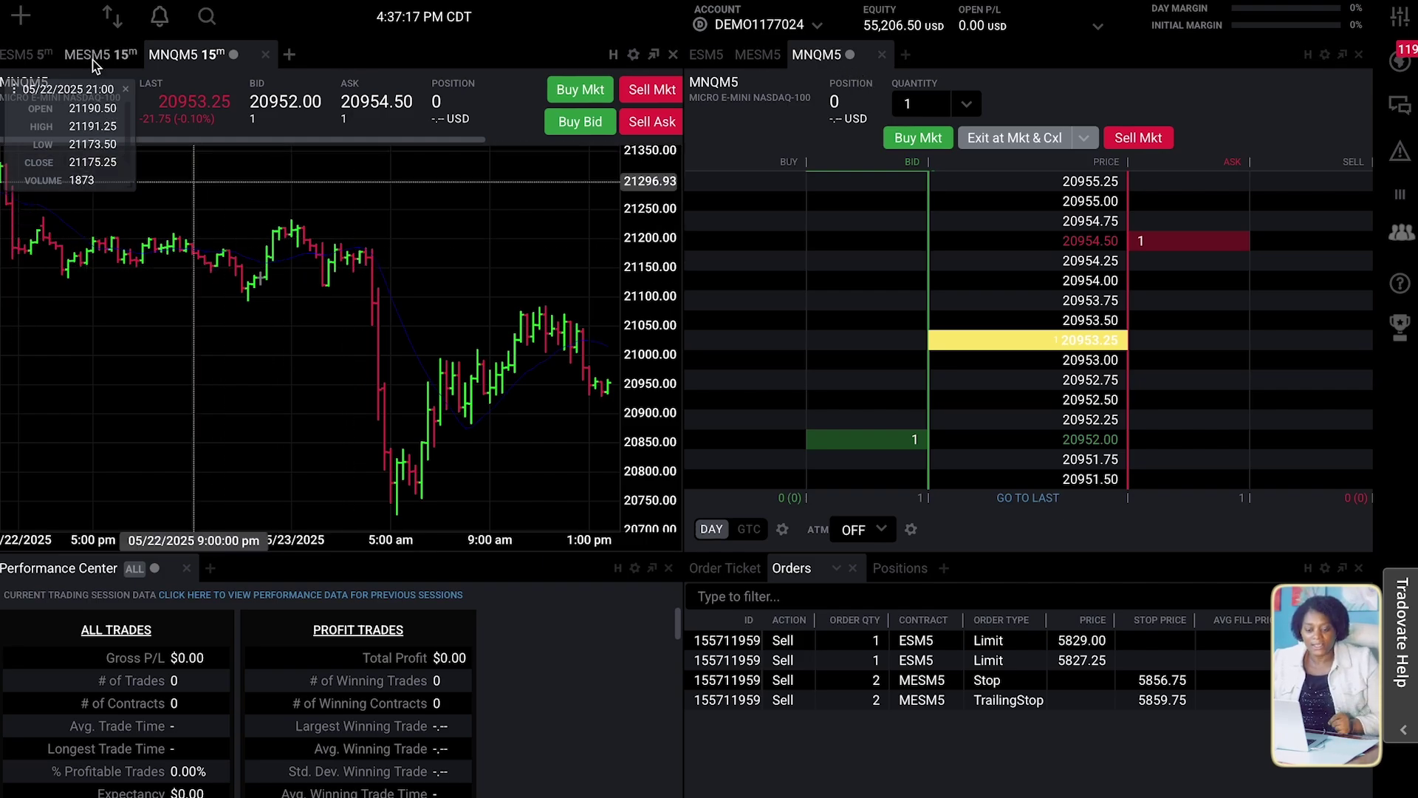
Bring up MESM5 in both the chart and the DOM and close the chart's price data box
{"action": "left_click", "coordinate": [92, 56]}
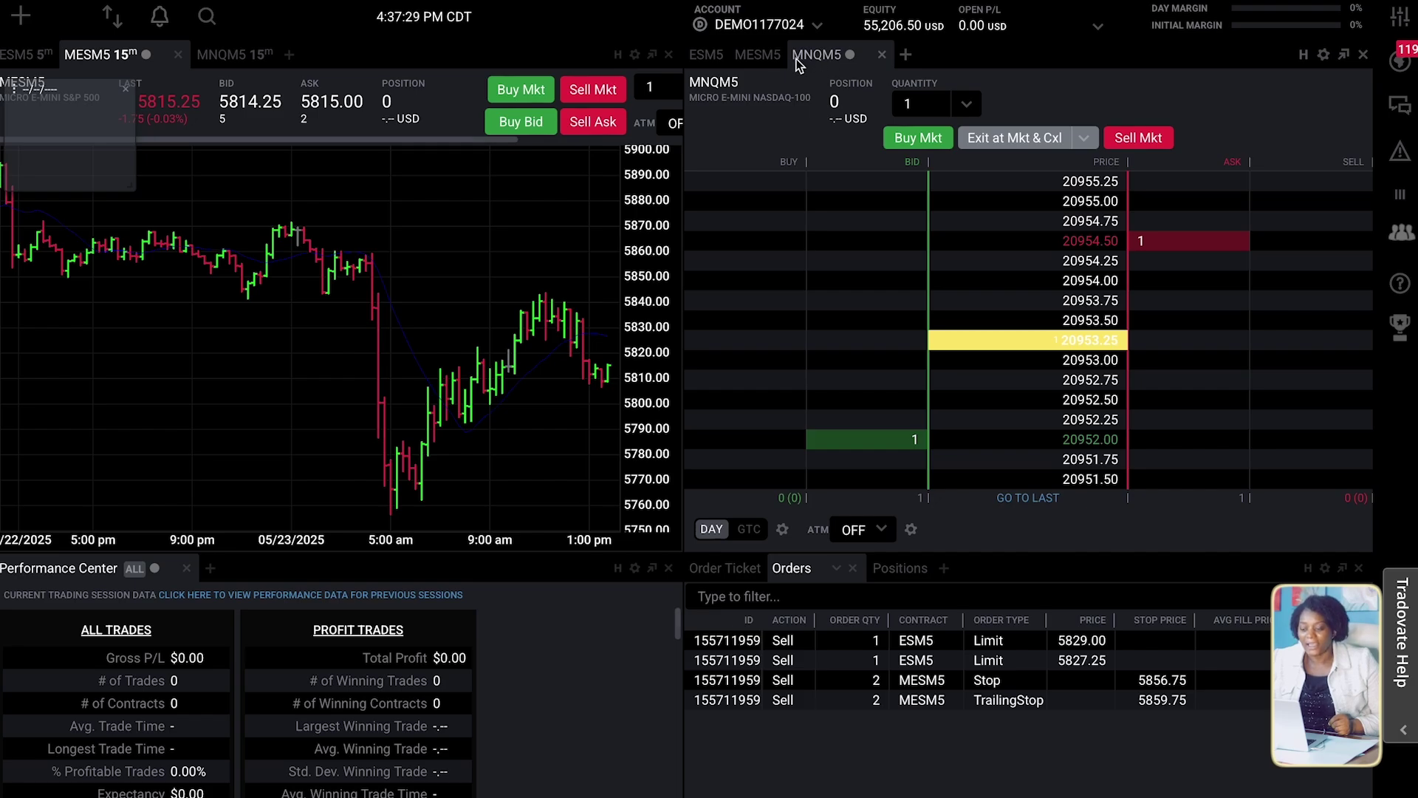
{"action": "left_click", "coordinate": [764, 57]}
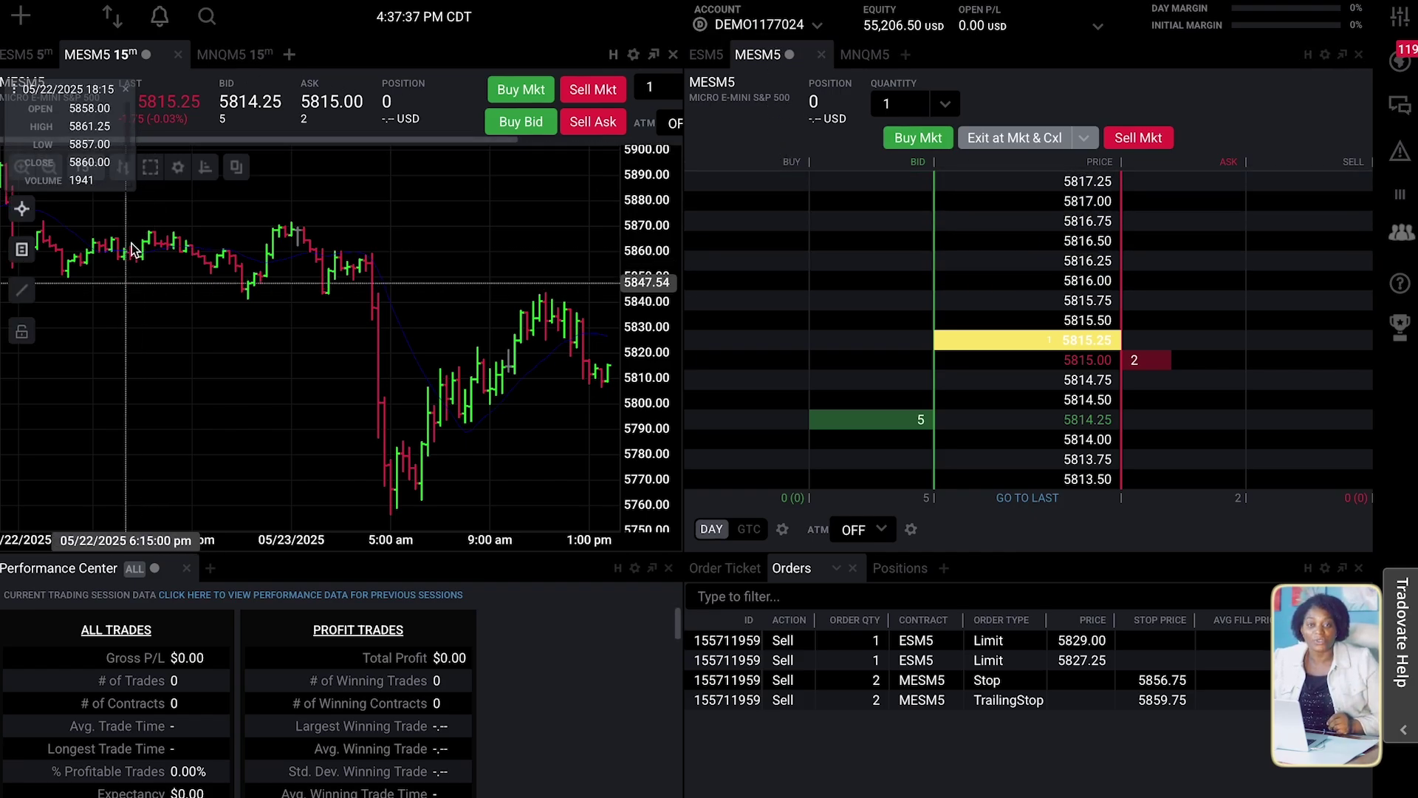
{"action": "left_click", "coordinate": [125, 94]}
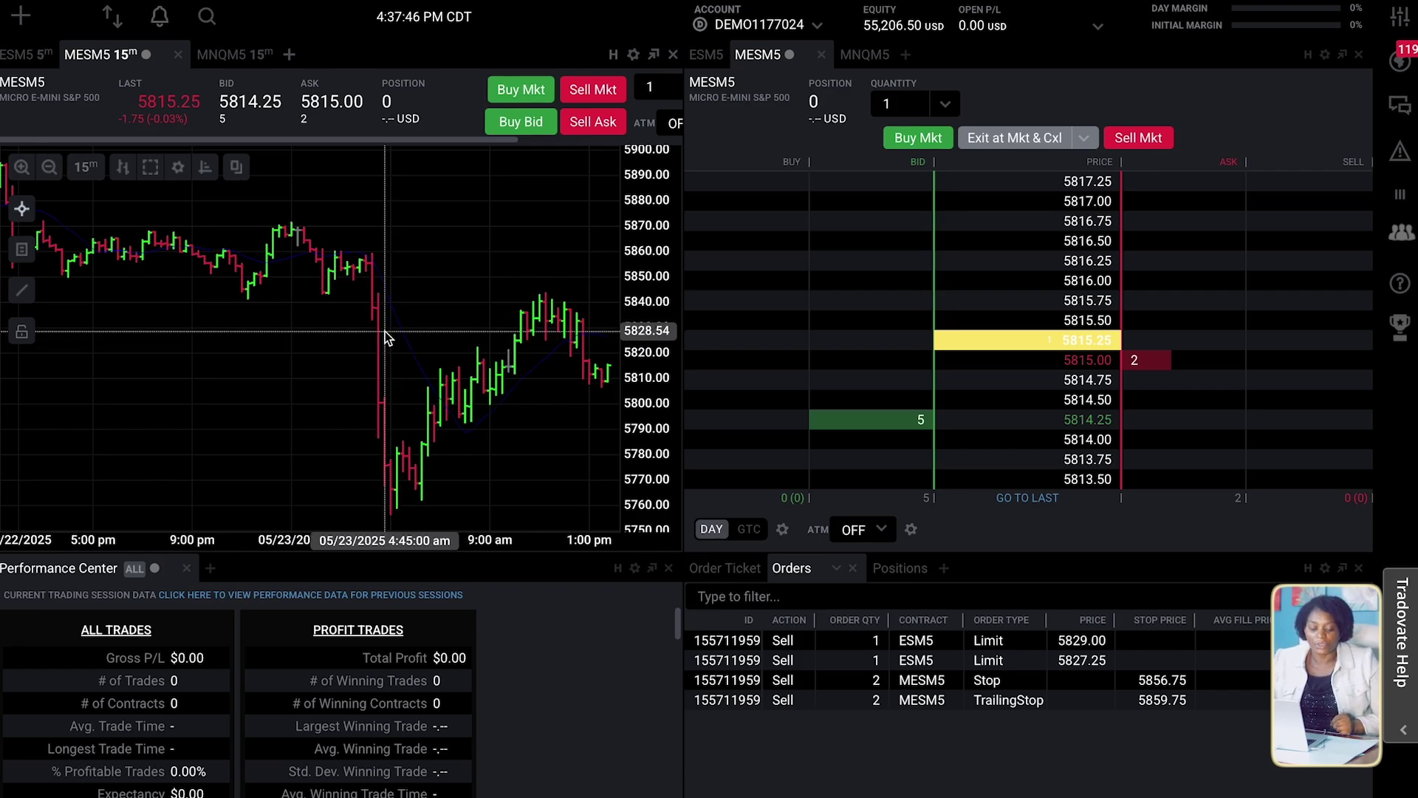
Change the MESM5 chart to candlesticks with a 1-minute interval
{"action": "left_click", "coordinate": [123, 169]}
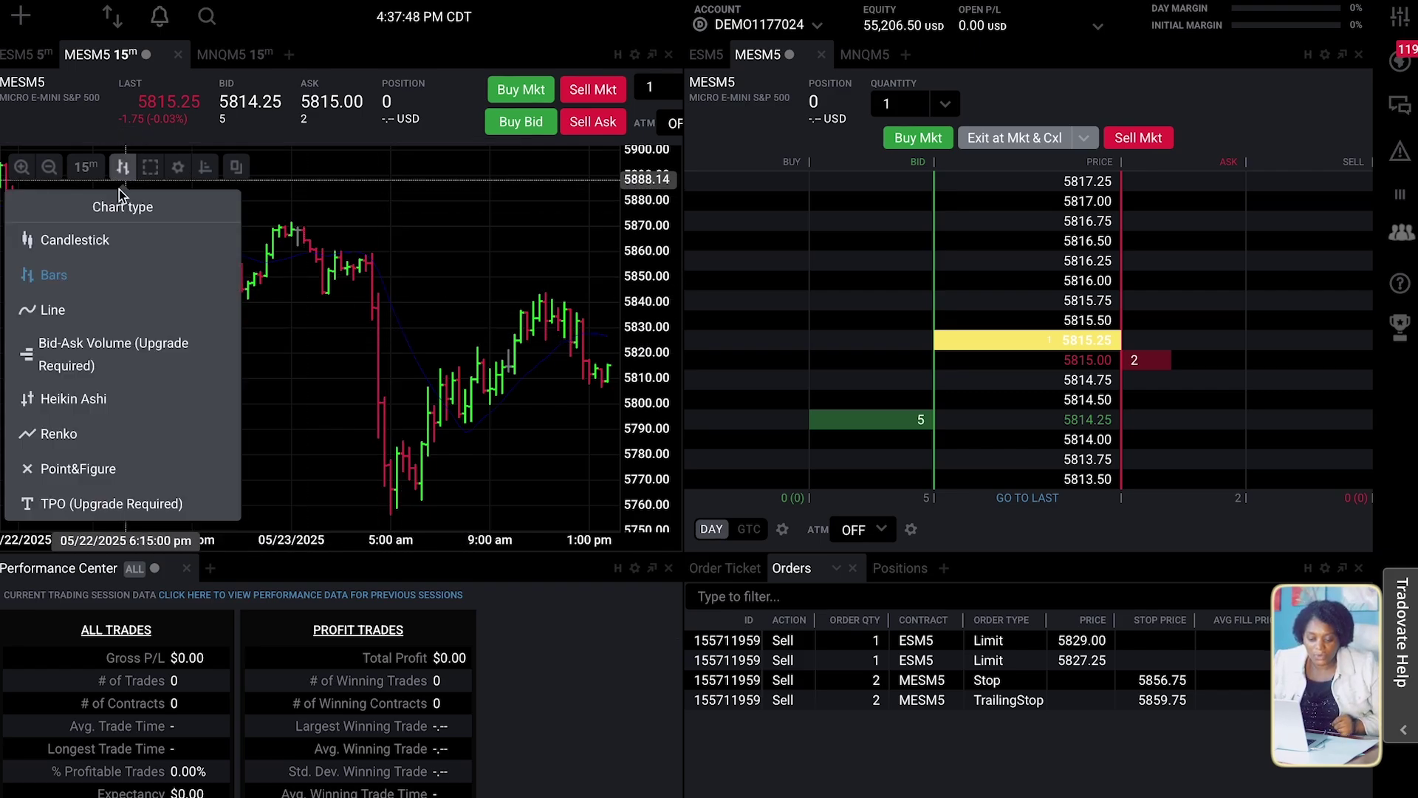
{"action": "left_click", "coordinate": [73, 240]}
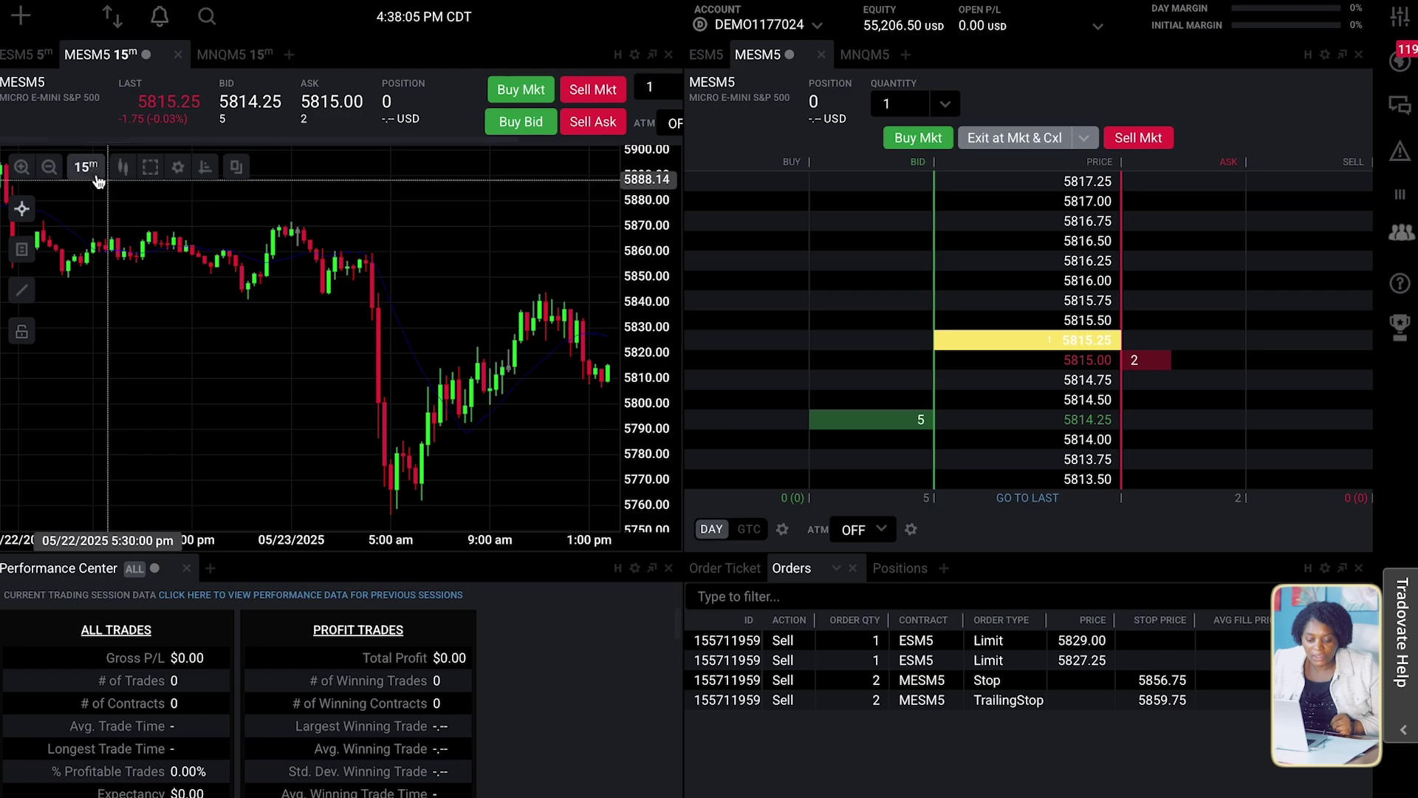
{"action": "left_click", "coordinate": [85, 168]}
{"action": "left_click", "coordinate": [62, 240]}
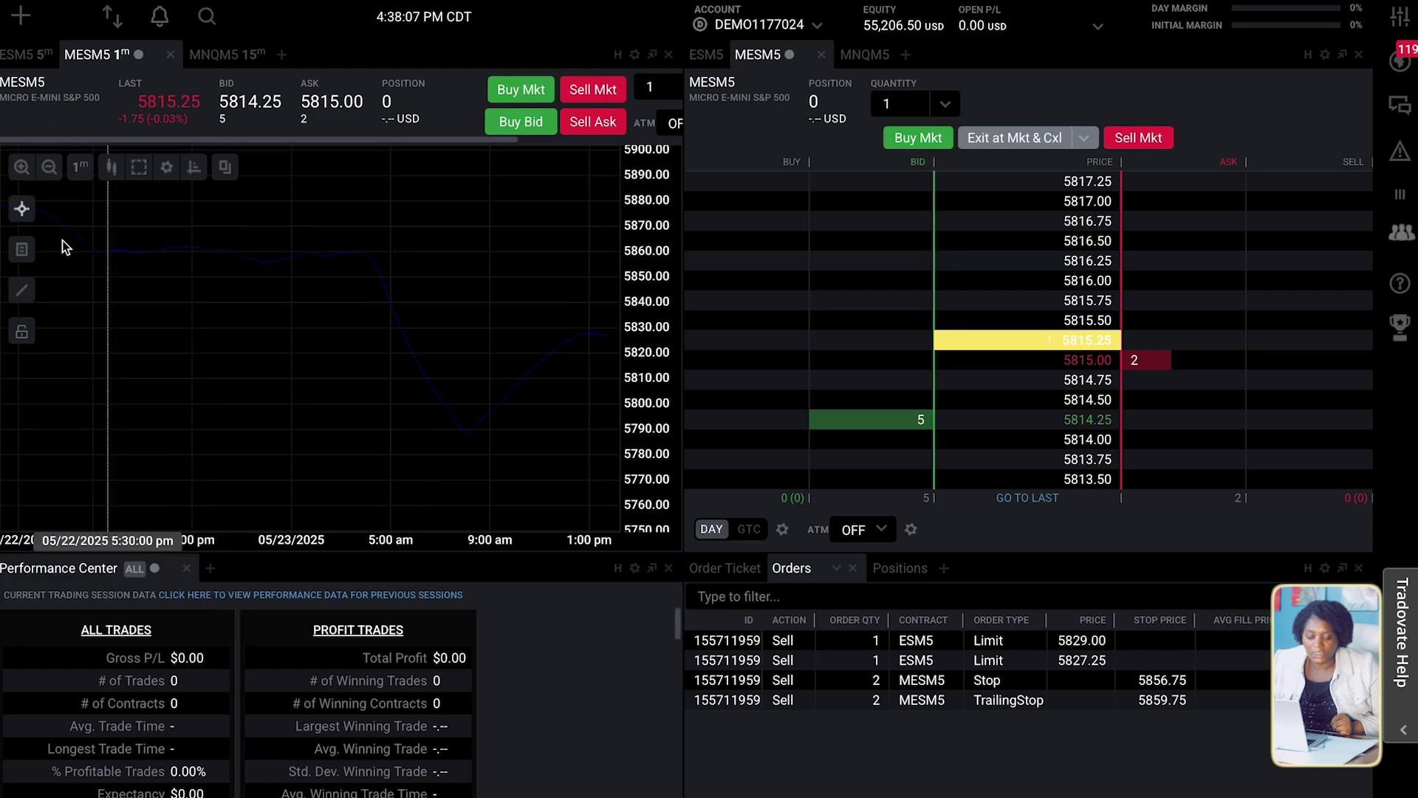
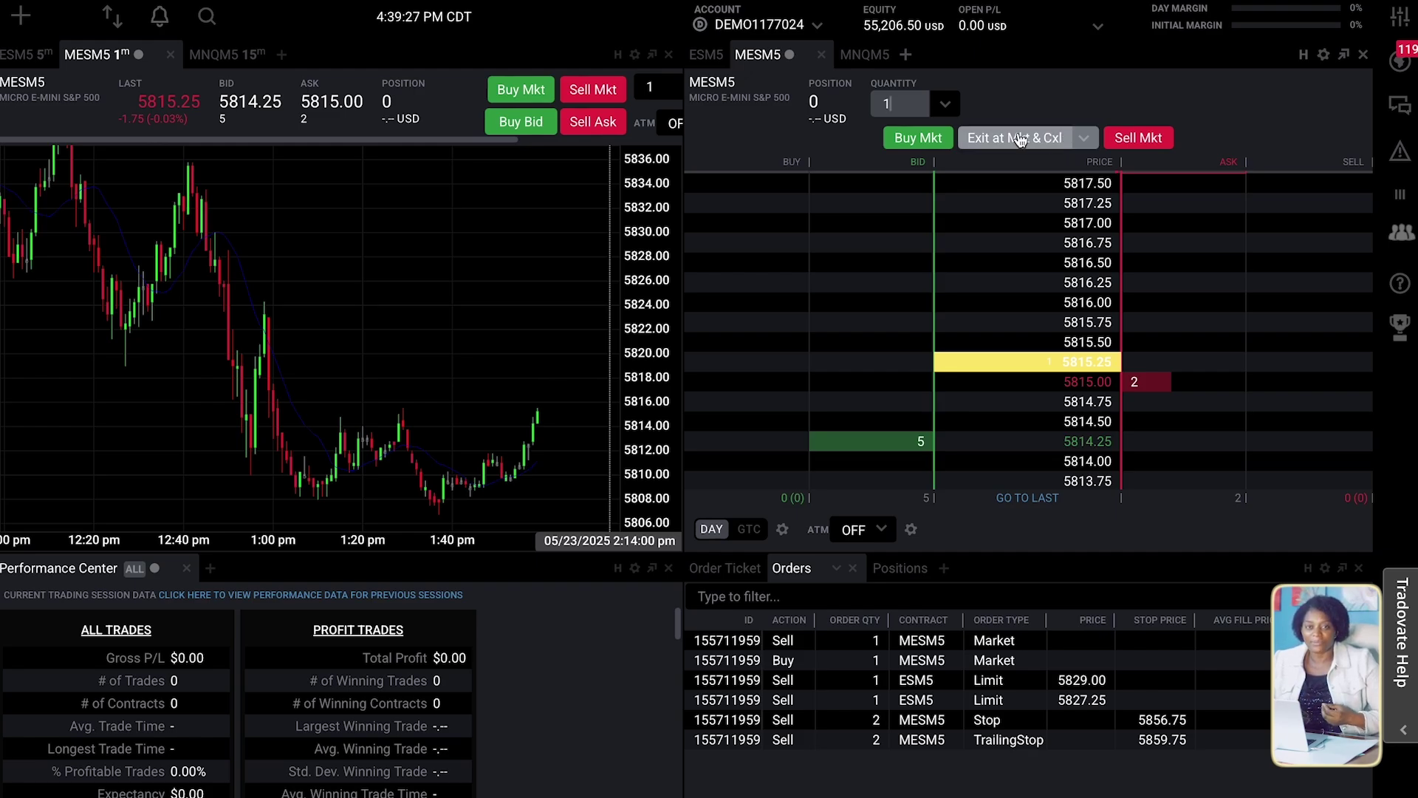
Place a sell limit order for 1 MESM5 contract at 5815.75 from the DOM
{"action": "left_click", "coordinate": [1213, 321]}
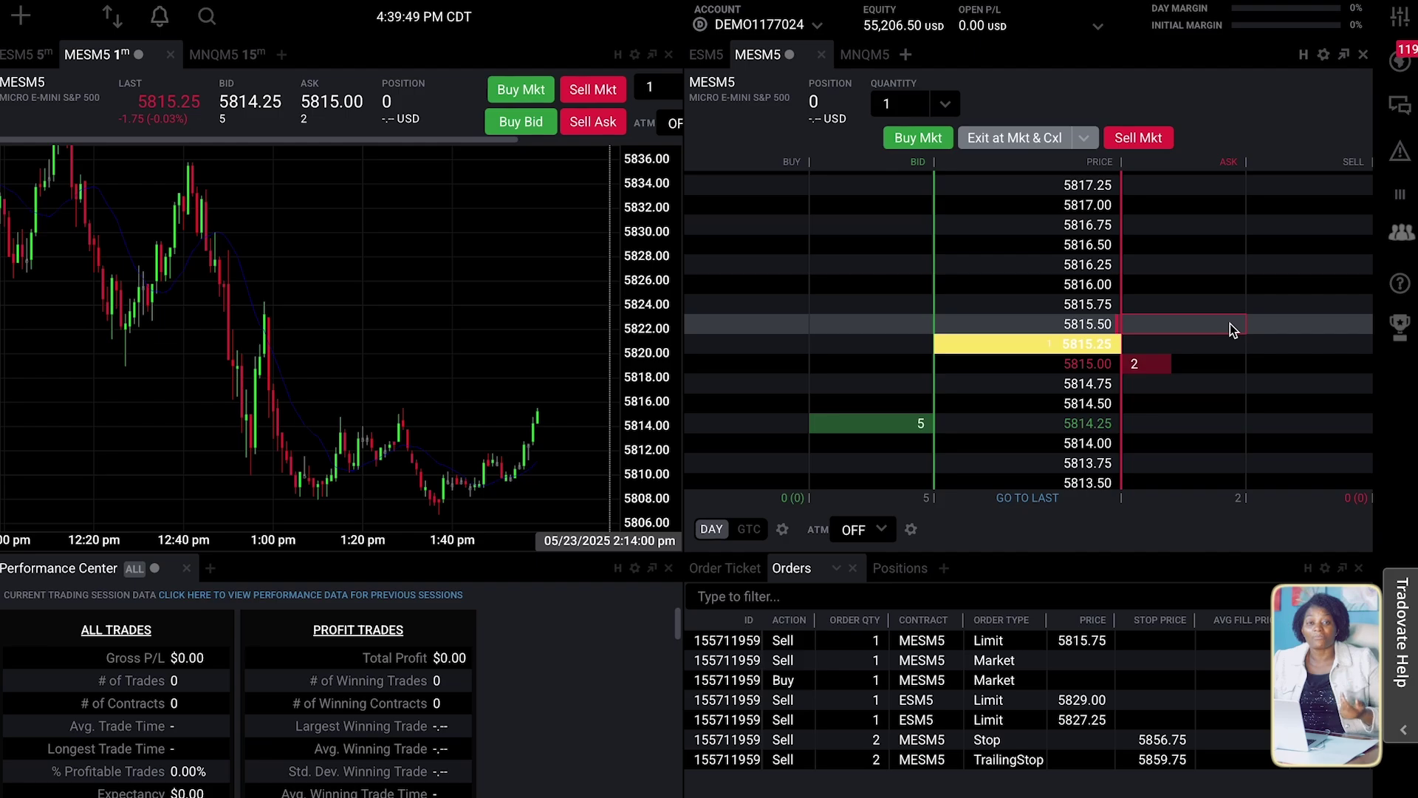
Switch to the Apex Trader Funding website and review its funding program benefits and its WealthCharts, Rithmic and Tradovate plans
{"action": "scroll", "coordinate": [1230, 323], "scroll_direction": "down", "scroll_amount": 5}
{"action": "scroll", "coordinate": [1229, 323], "scroll_direction": "up", "scroll_amount": 11}
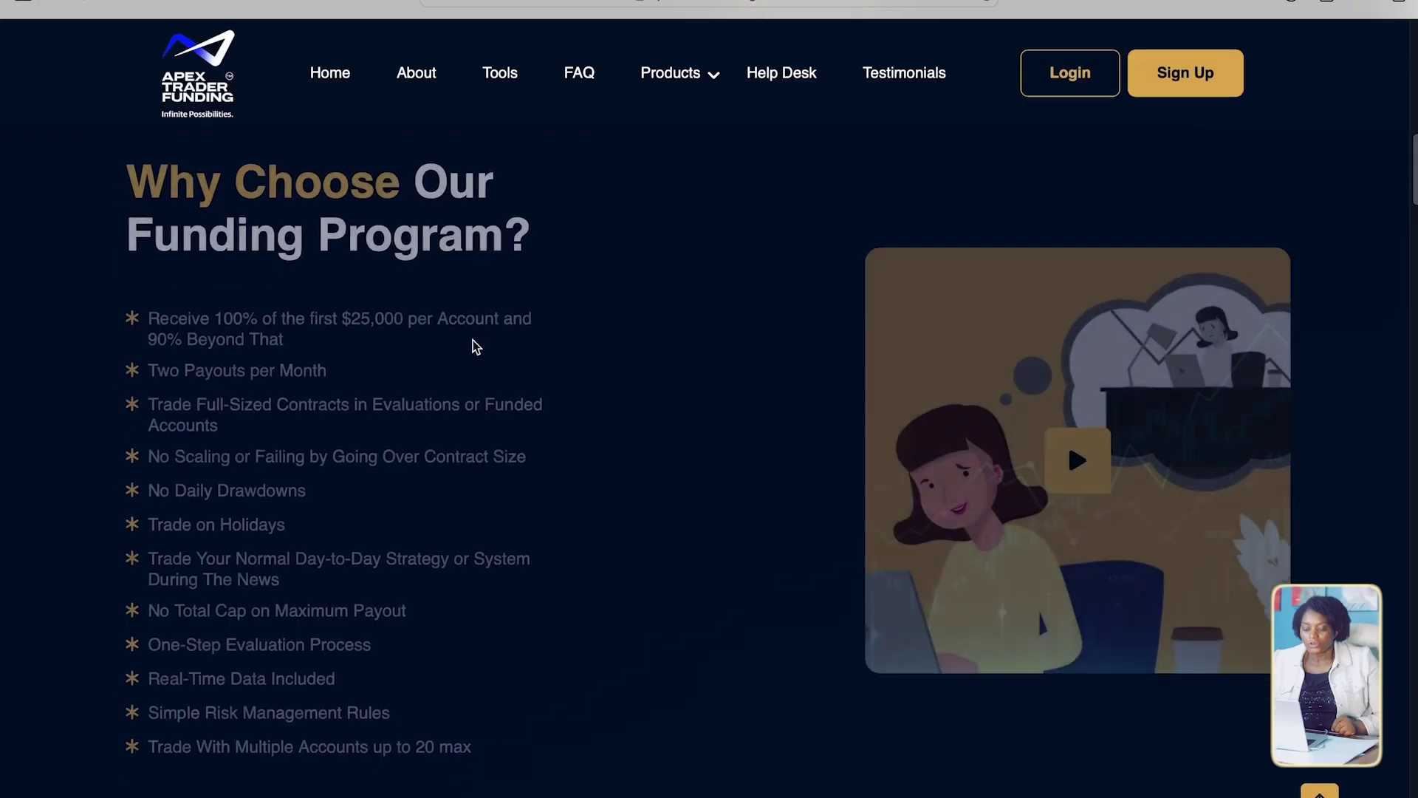
{"action": "scroll", "coordinate": [475, 344], "scroll_direction": "down", "scroll_amount": 15}
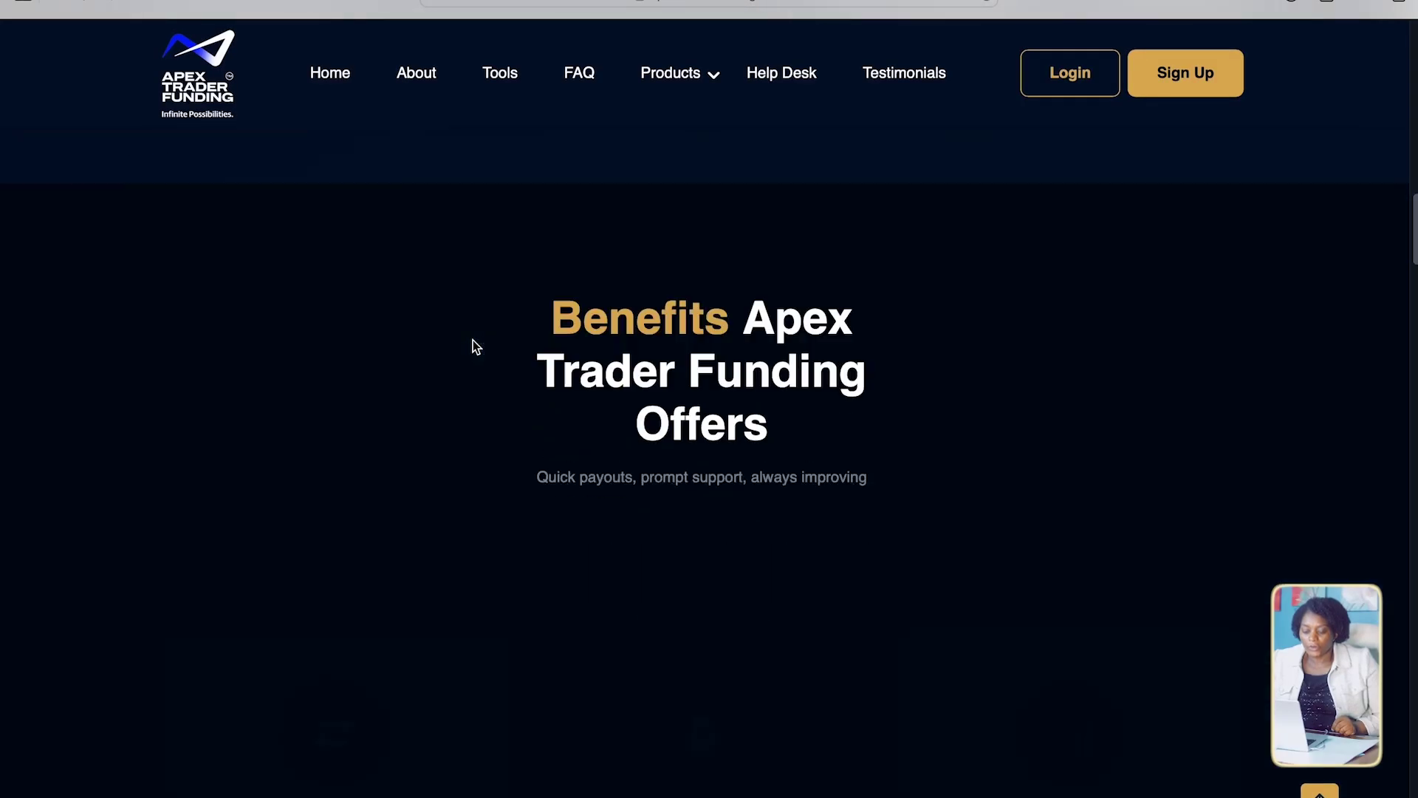
{"action": "scroll", "coordinate": [473, 341], "scroll_direction": "down", "scroll_amount": 3}
{"action": "scroll", "coordinate": [474, 341], "scroll_direction": "up", "scroll_amount": 6}
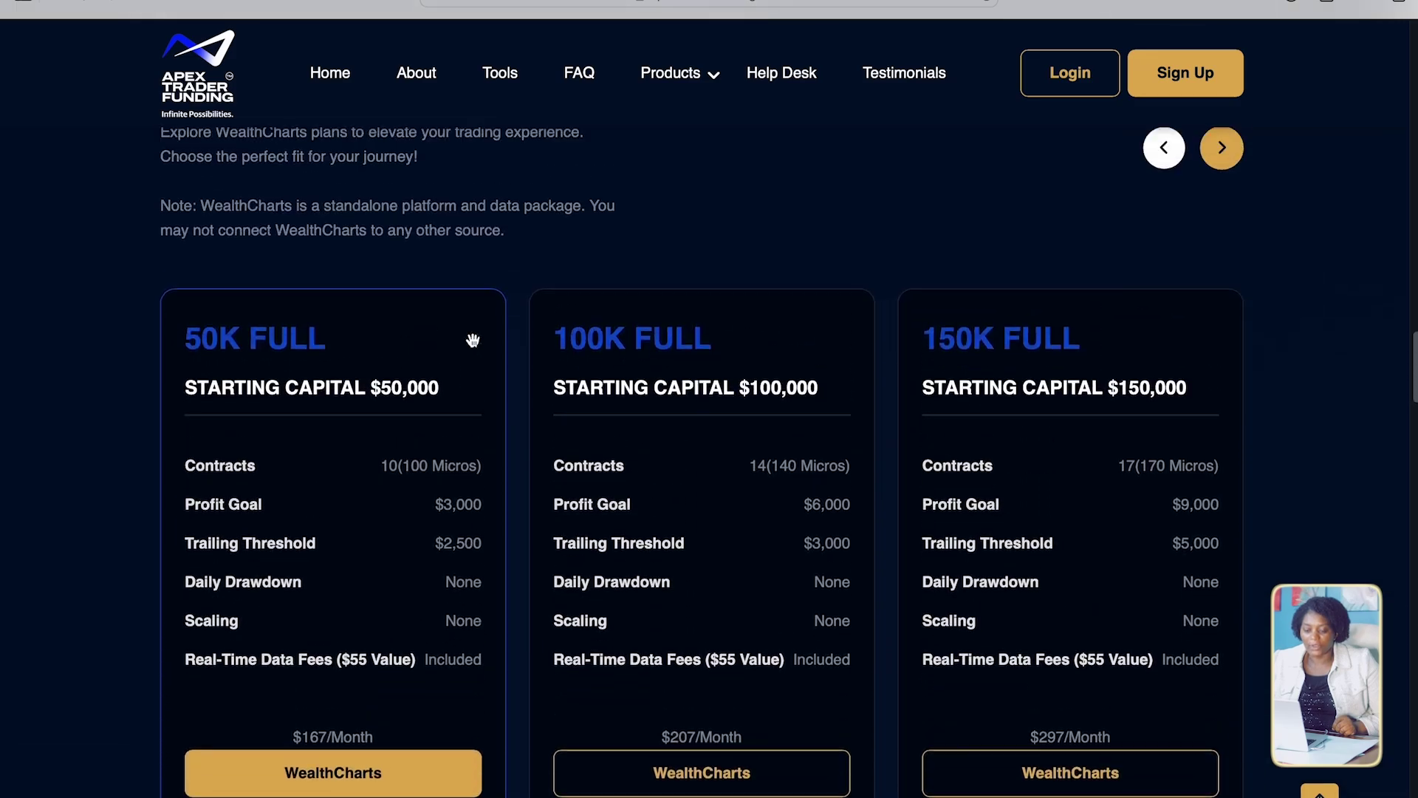
{"action": "scroll", "coordinate": [473, 341], "scroll_direction": "down", "scroll_amount": 1}
{"action": "scroll", "coordinate": [473, 340], "scroll_direction": "down", "scroll_amount": 20}
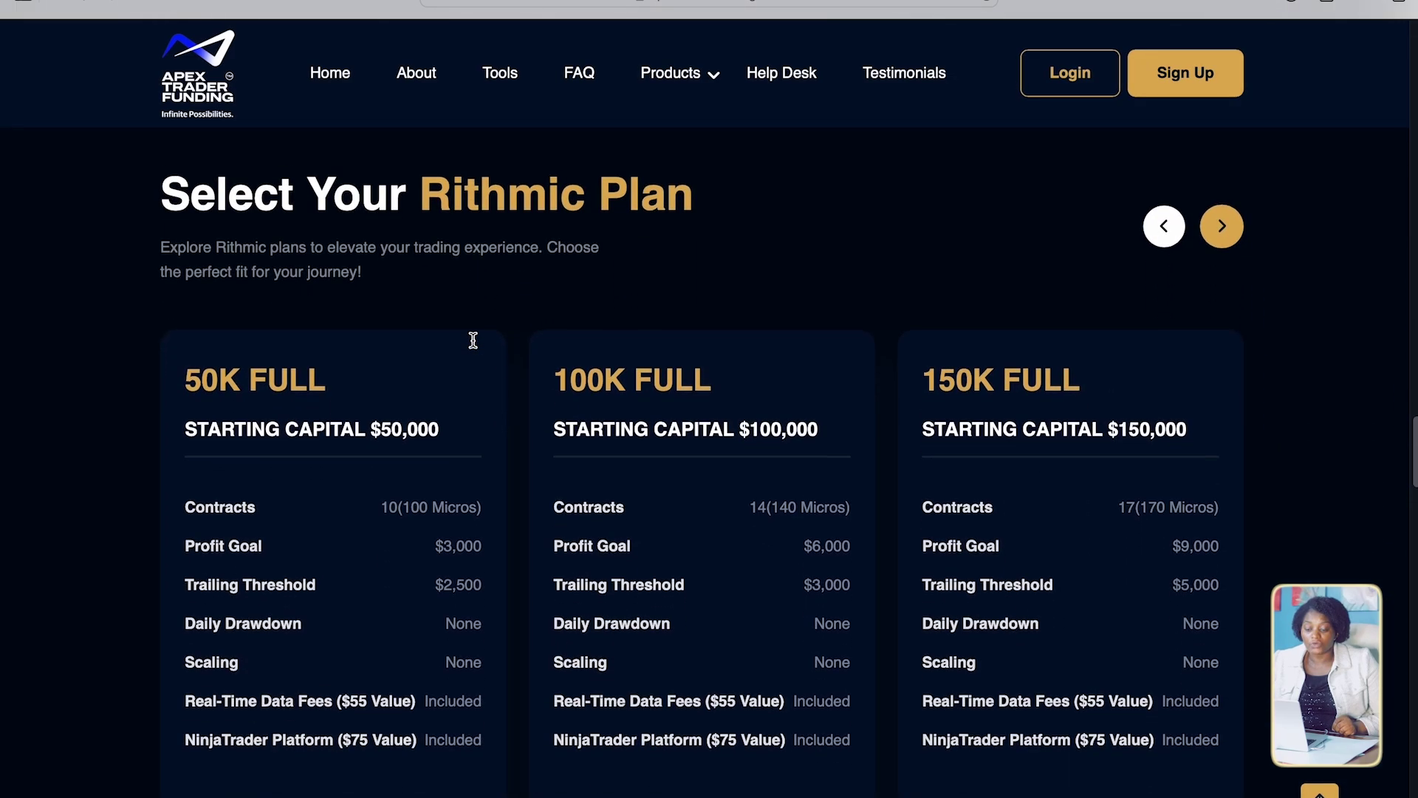
{"action": "scroll", "coordinate": [472, 340], "scroll_direction": "down", "scroll_amount": 5}
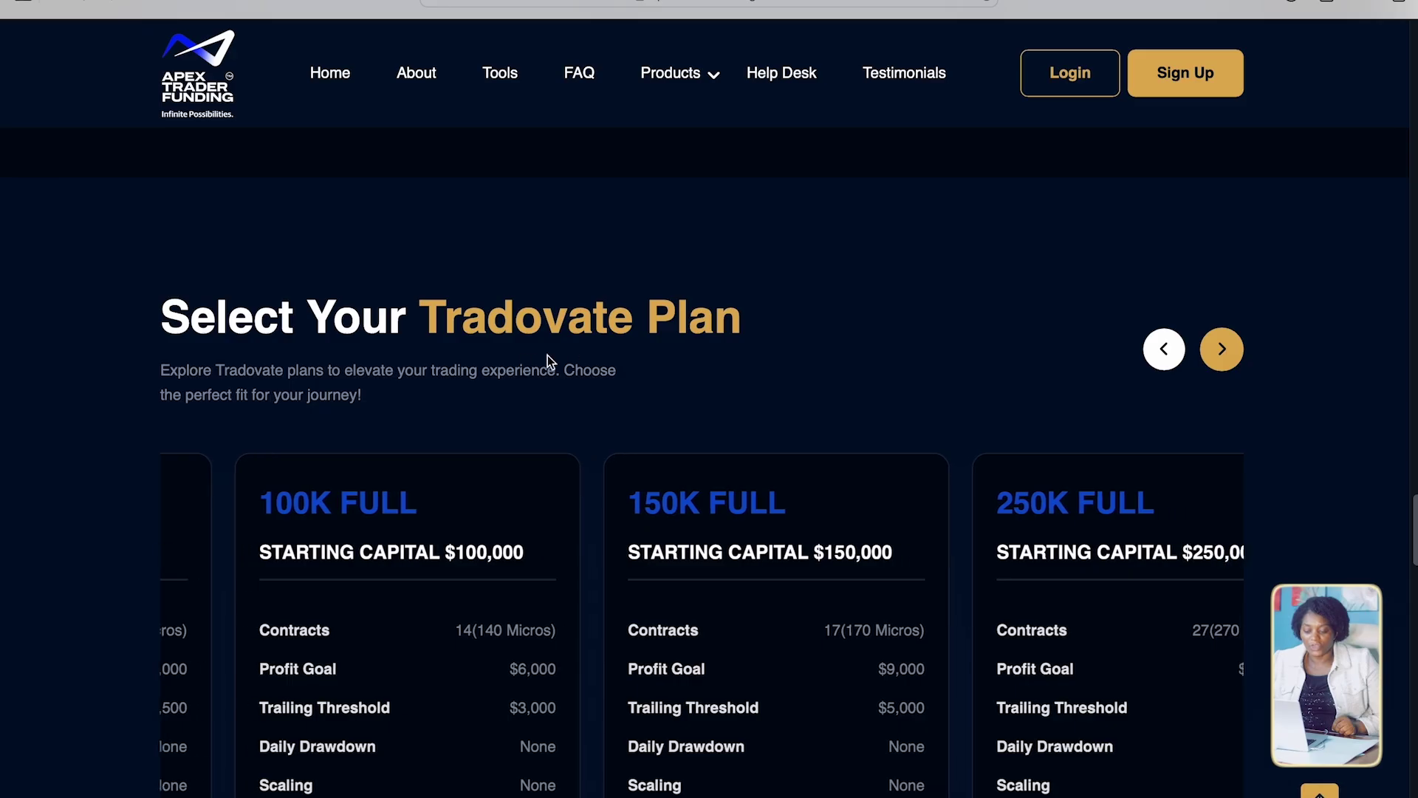